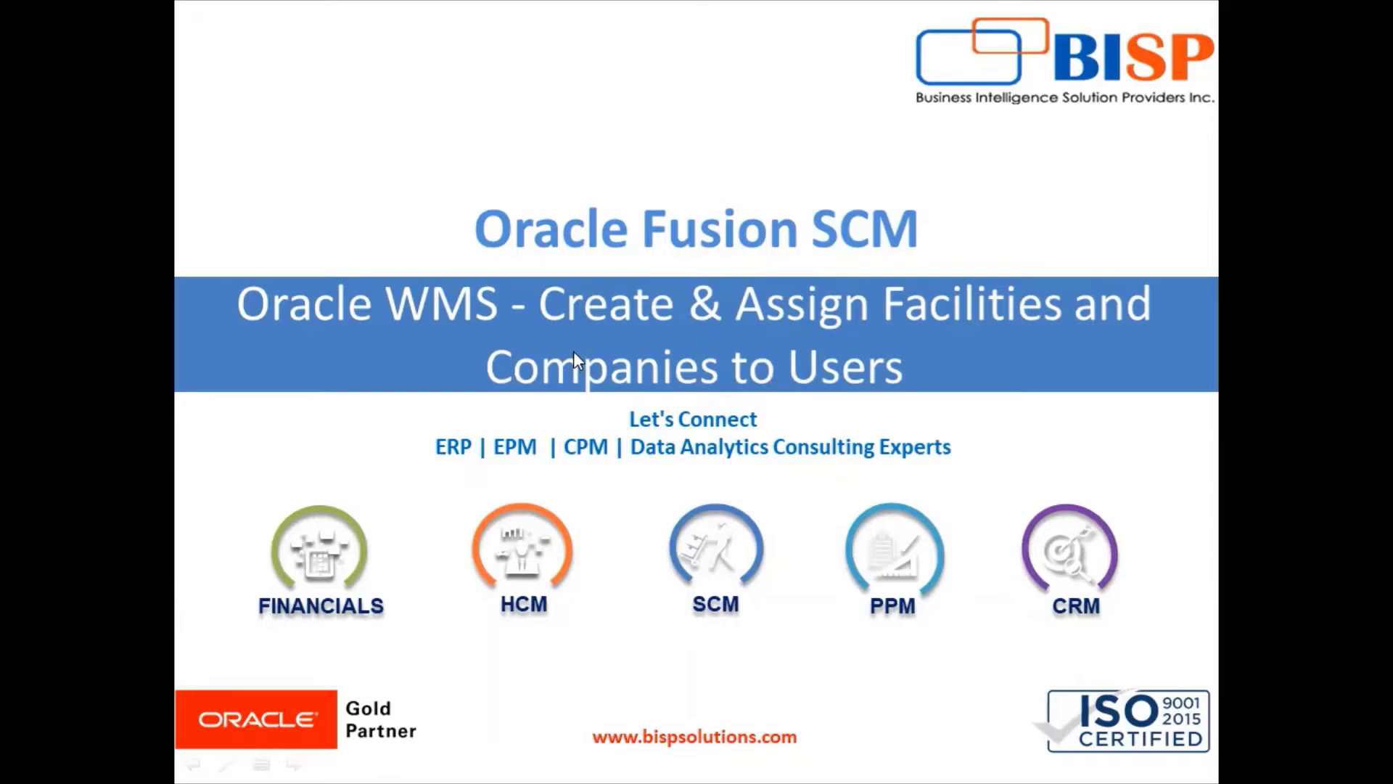
Switch from the PowerPoint title slide to the Oracle WMS Cloud browser window.
{"action": "key", "text": "alt+Tab"}
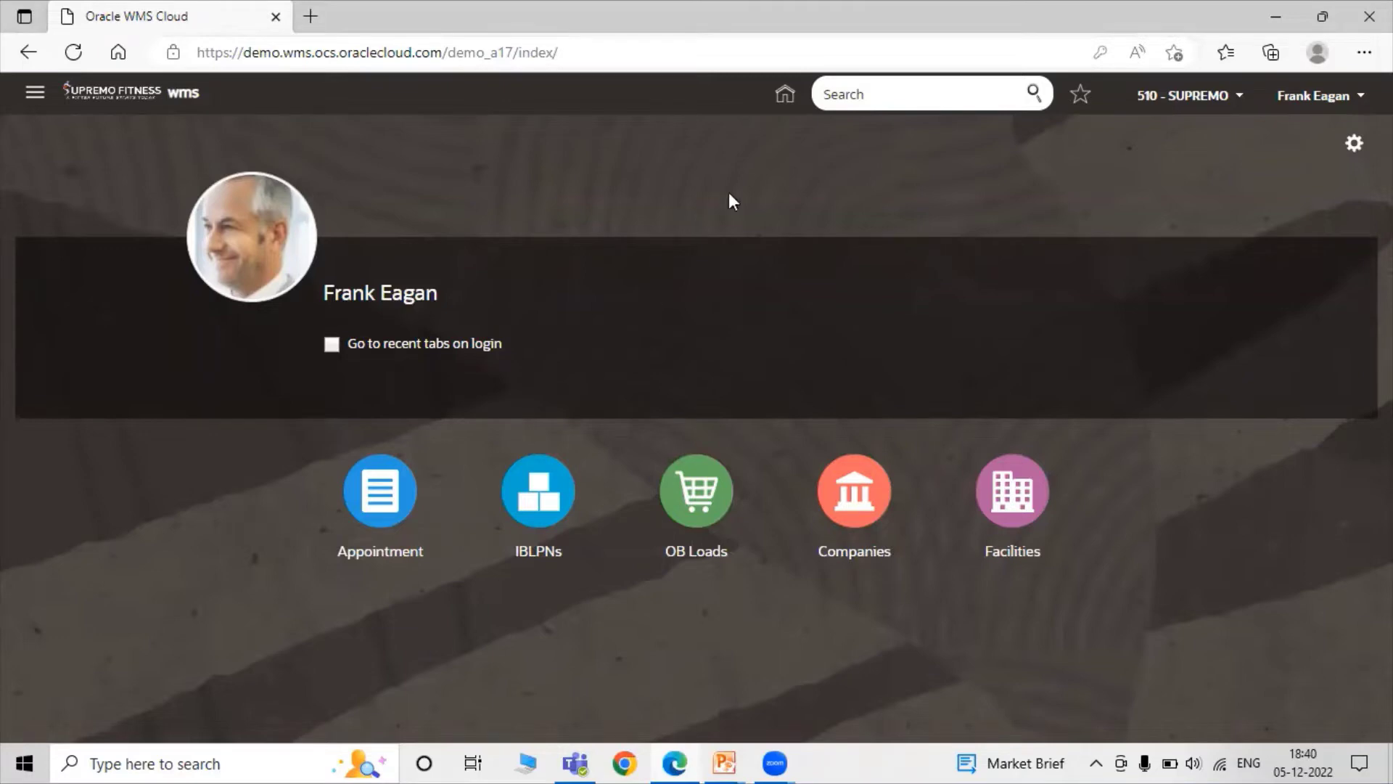
Open the Companies screen through a 'Com' header search and start a new company entry.
{"action": "left_click", "coordinate": [904, 98]}
{"action": "type", "text": "Com"}
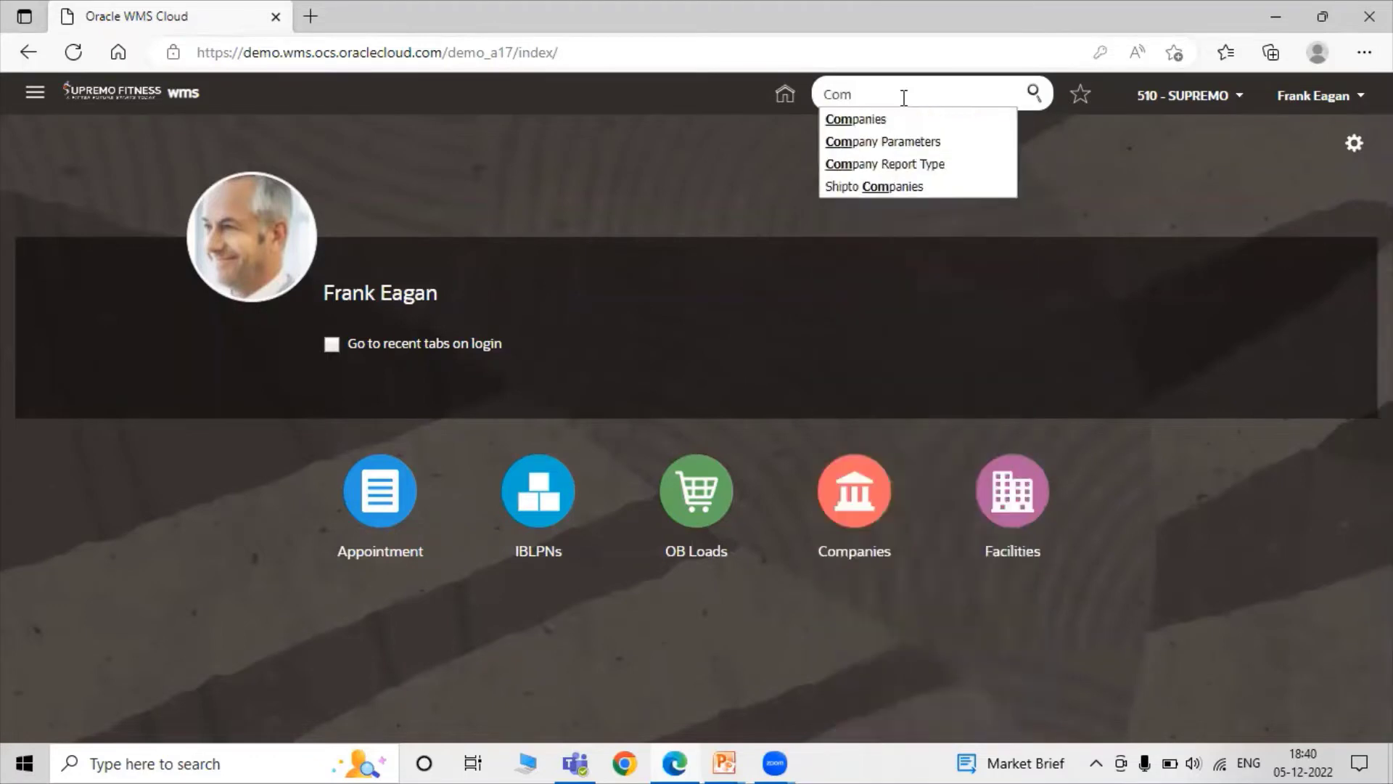
{"action": "left_click", "coordinate": [909, 120]}
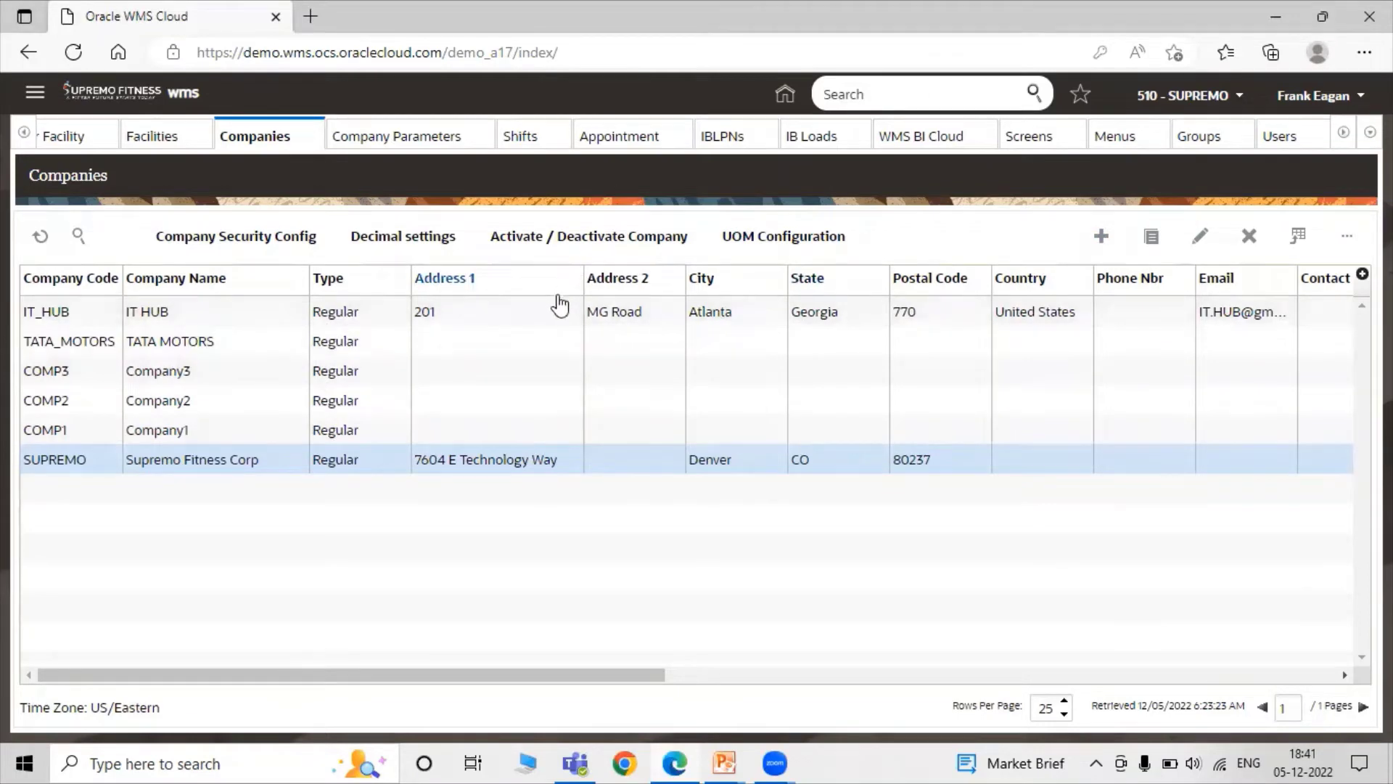
{"action": "left_click", "coordinate": [1103, 235]}
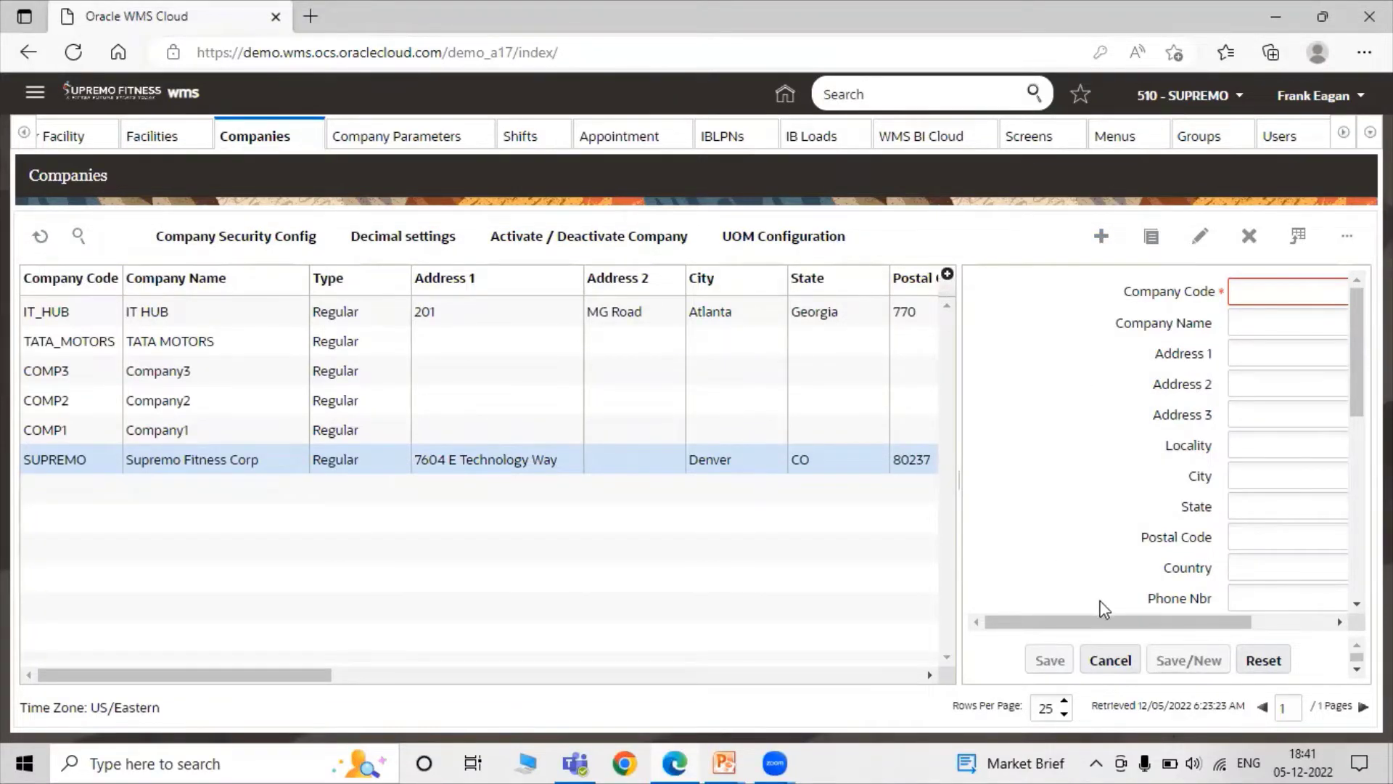
{"action": "left_click_drag", "start_coordinate": [1112, 625], "coordinate": [1189, 624]}
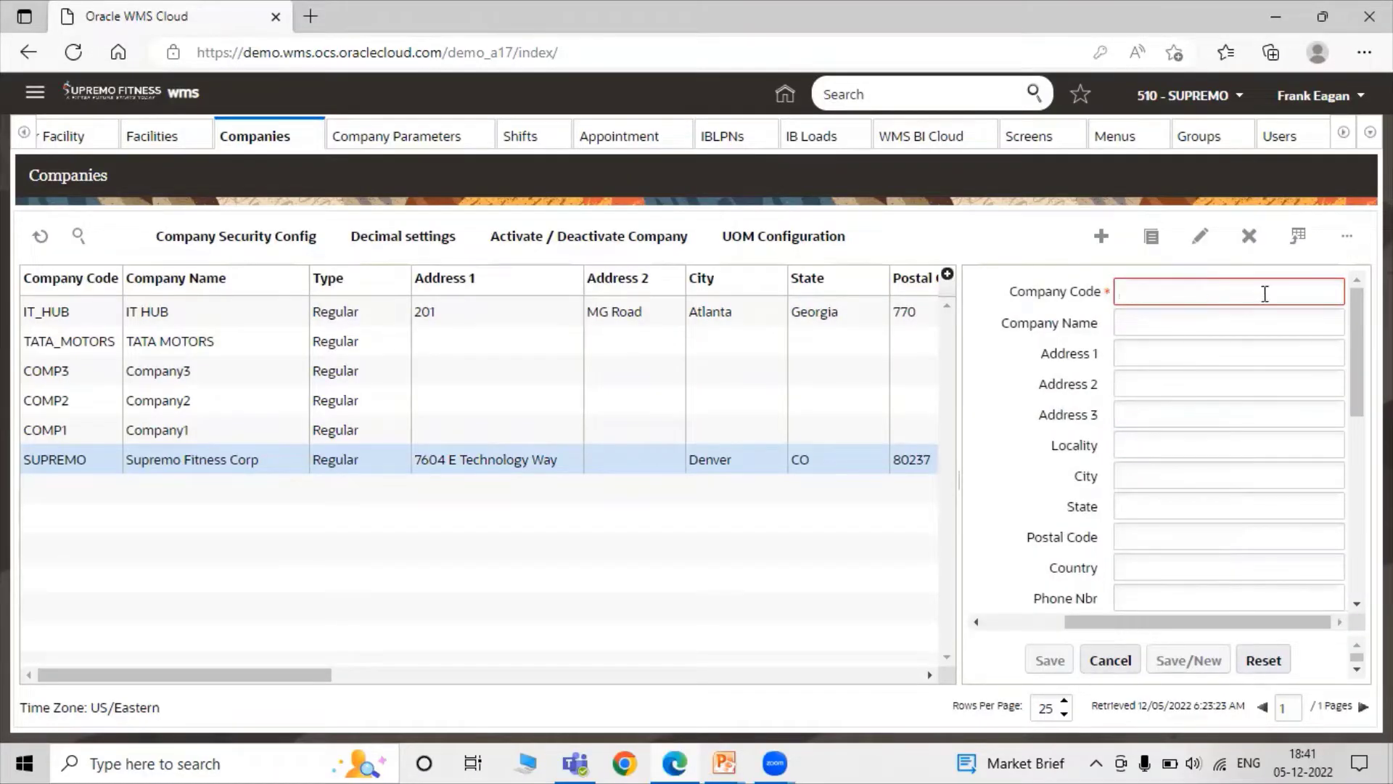
{"action": "type", "text": "TATA"}
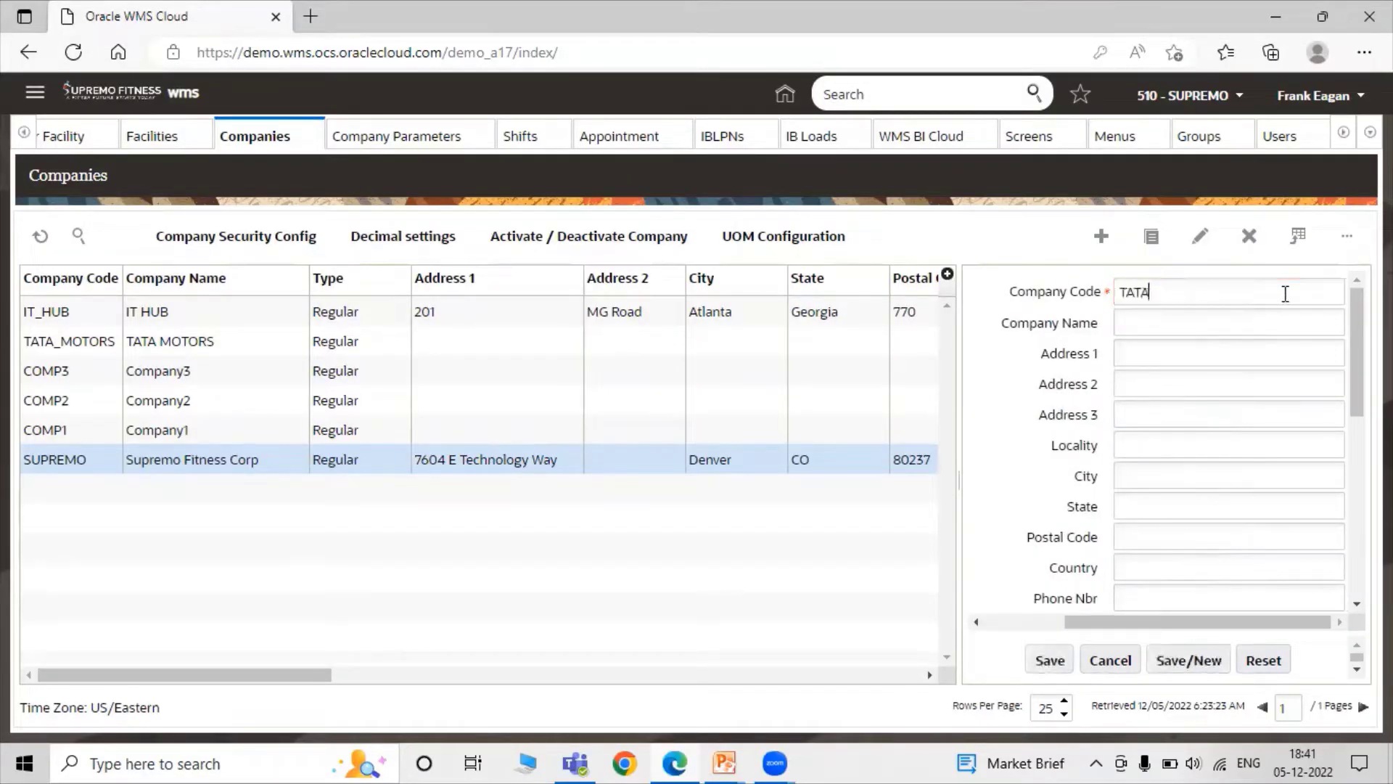
{"action": "type", "text": "_STEEL"}
{"action": "left_click", "coordinate": [1150, 319]}
{"action": "type", "text": "TATA Steel"}
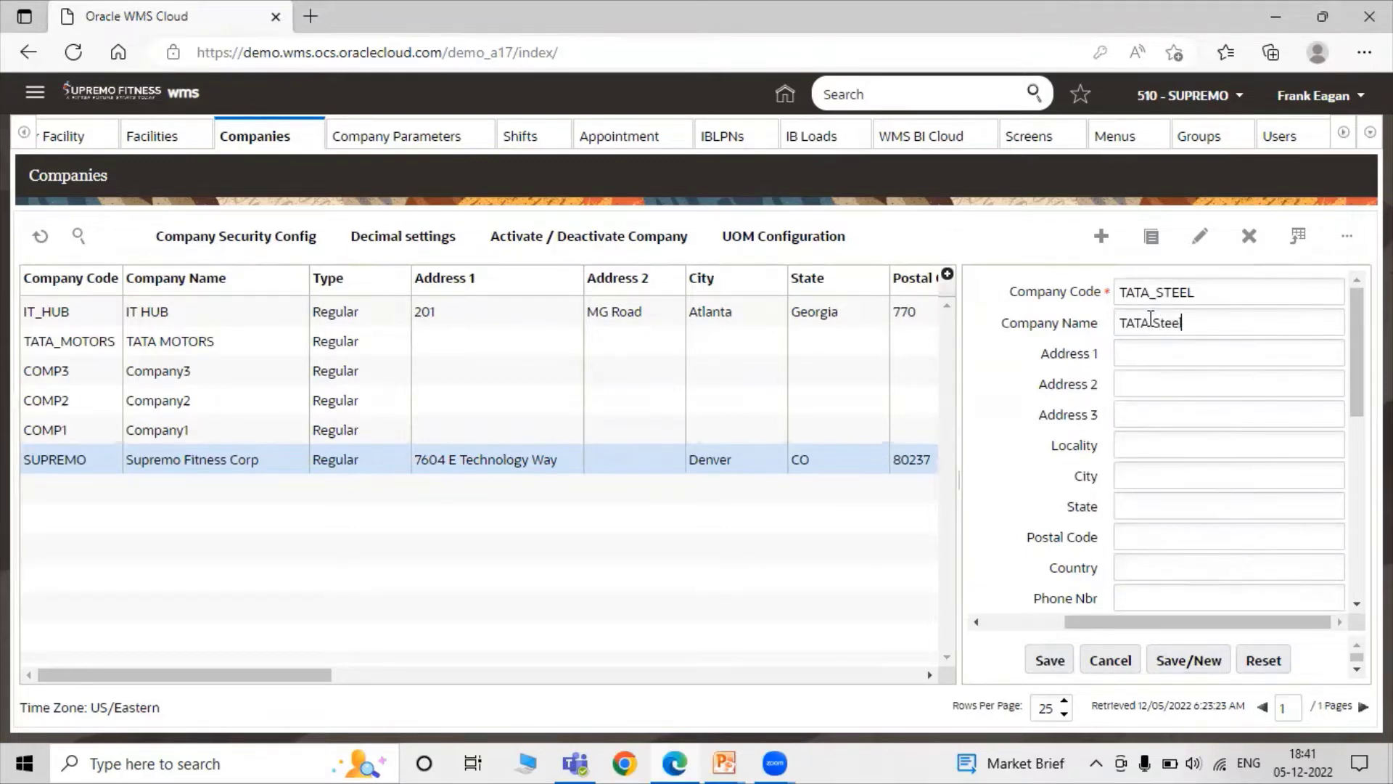
{"action": "left_click", "coordinate": [1184, 349]}
{"action": "key", "text": "Tab"}
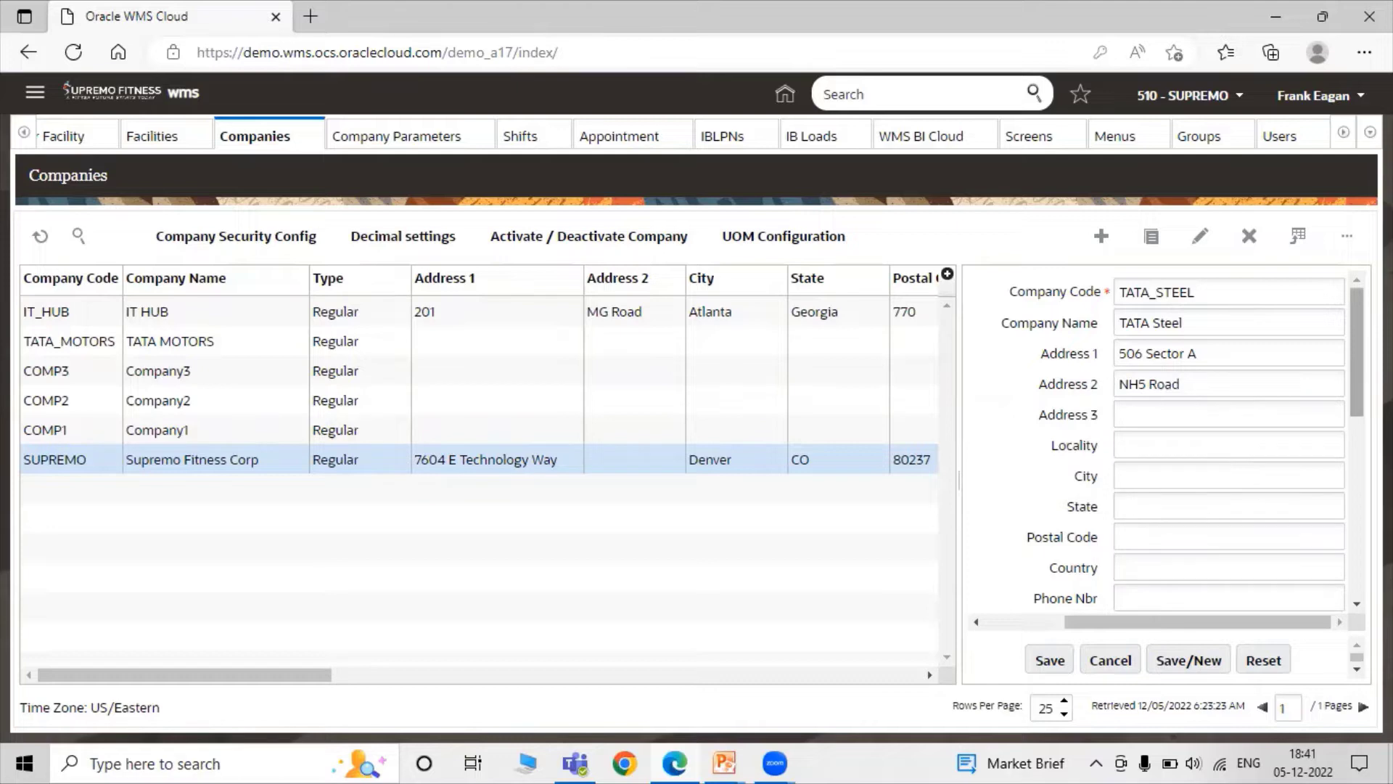
Set the company's city to Noida, state to UP and postal code to 110096.
{"action": "scroll", "coordinate": [1182, 435], "scroll_direction": "down", "scroll_amount": 1}
{"action": "left_click", "coordinate": [1244, 406]}
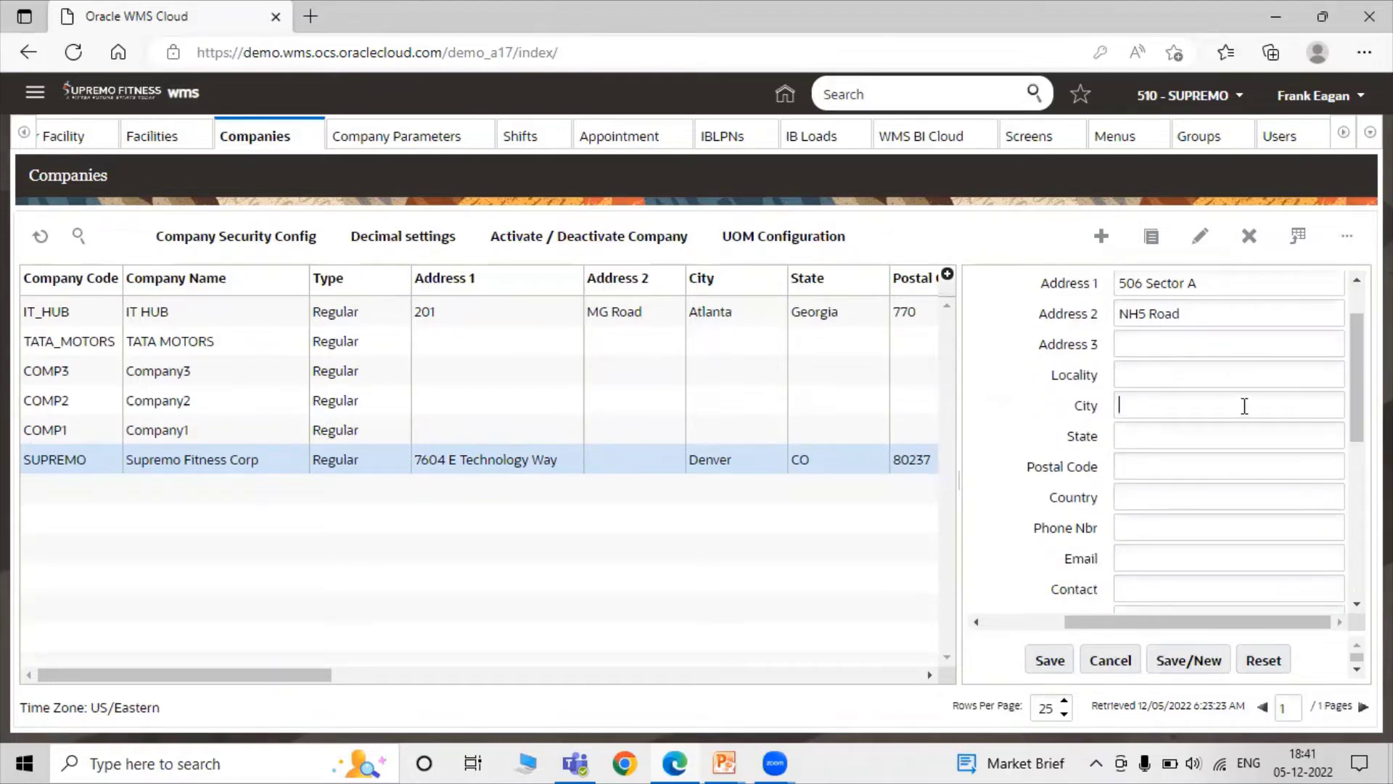
{"action": "type", "text": "Noida"}
{"action": "left_click", "coordinate": [1201, 430]}
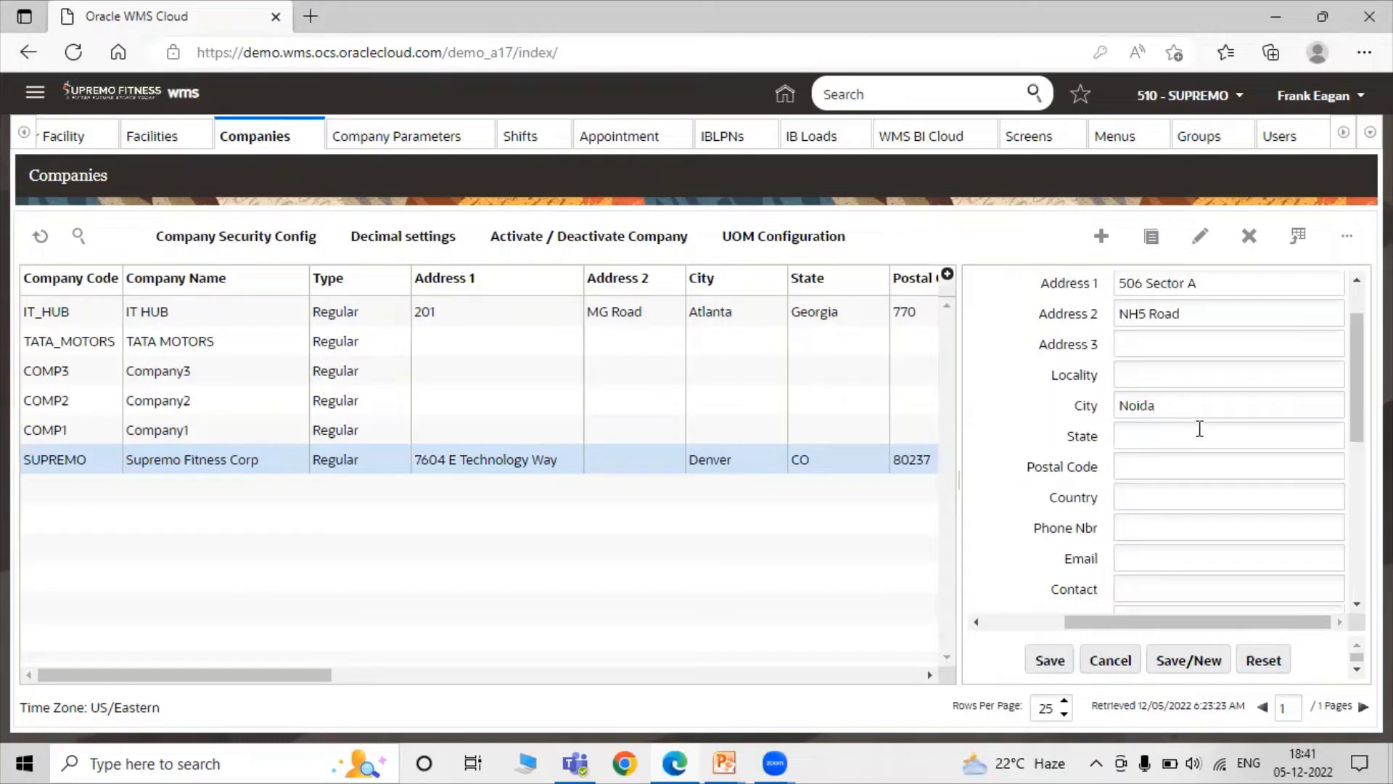
{"action": "type", "text": "UP"}
{"action": "left_click", "coordinate": [1177, 459]}
{"action": "type", "text": "110096"}
Set the country to India, enter the contact e-mail address, and save the TATA_STEEL company.
{"action": "scroll", "coordinate": [1185, 457], "scroll_direction": "down", "scroll_amount": 1}
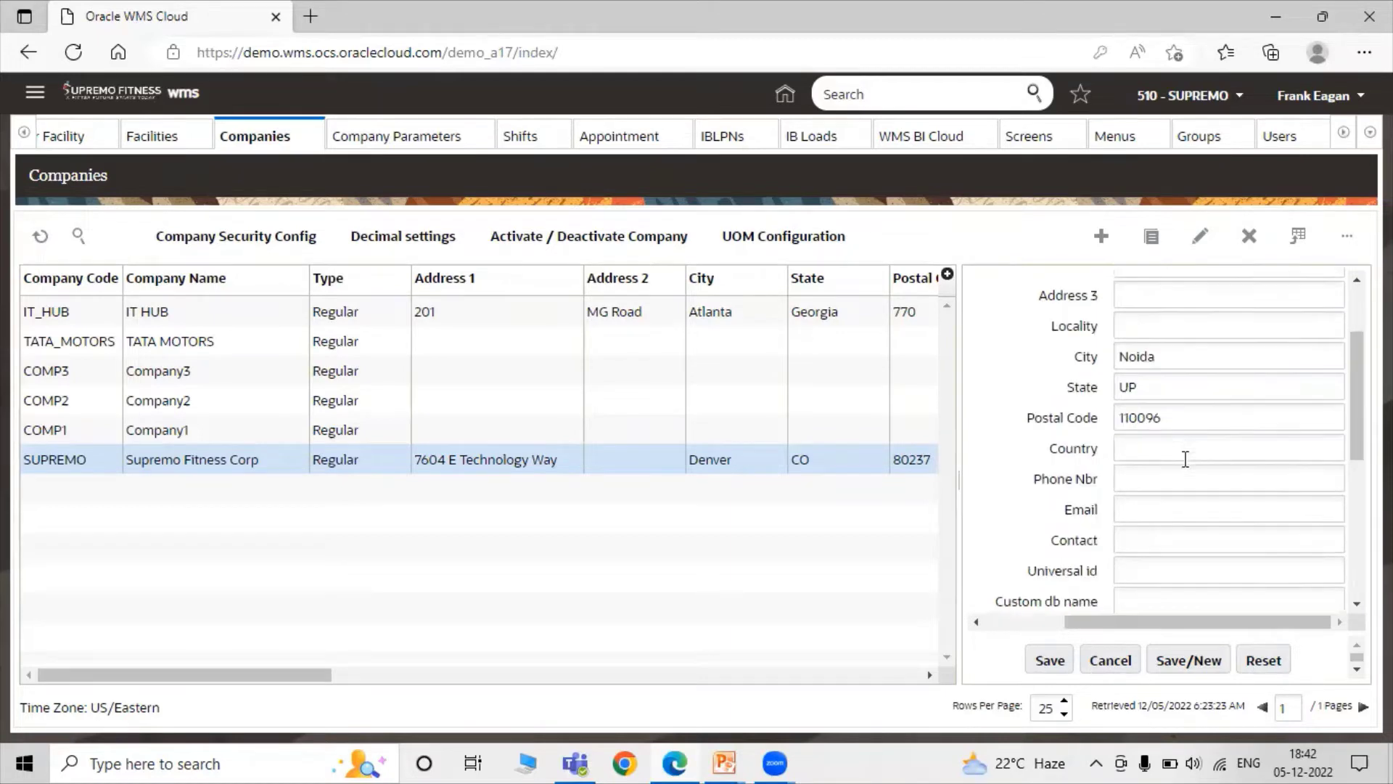
{"action": "left_click", "coordinate": [1187, 445]}
{"action": "type", "text": "India"}
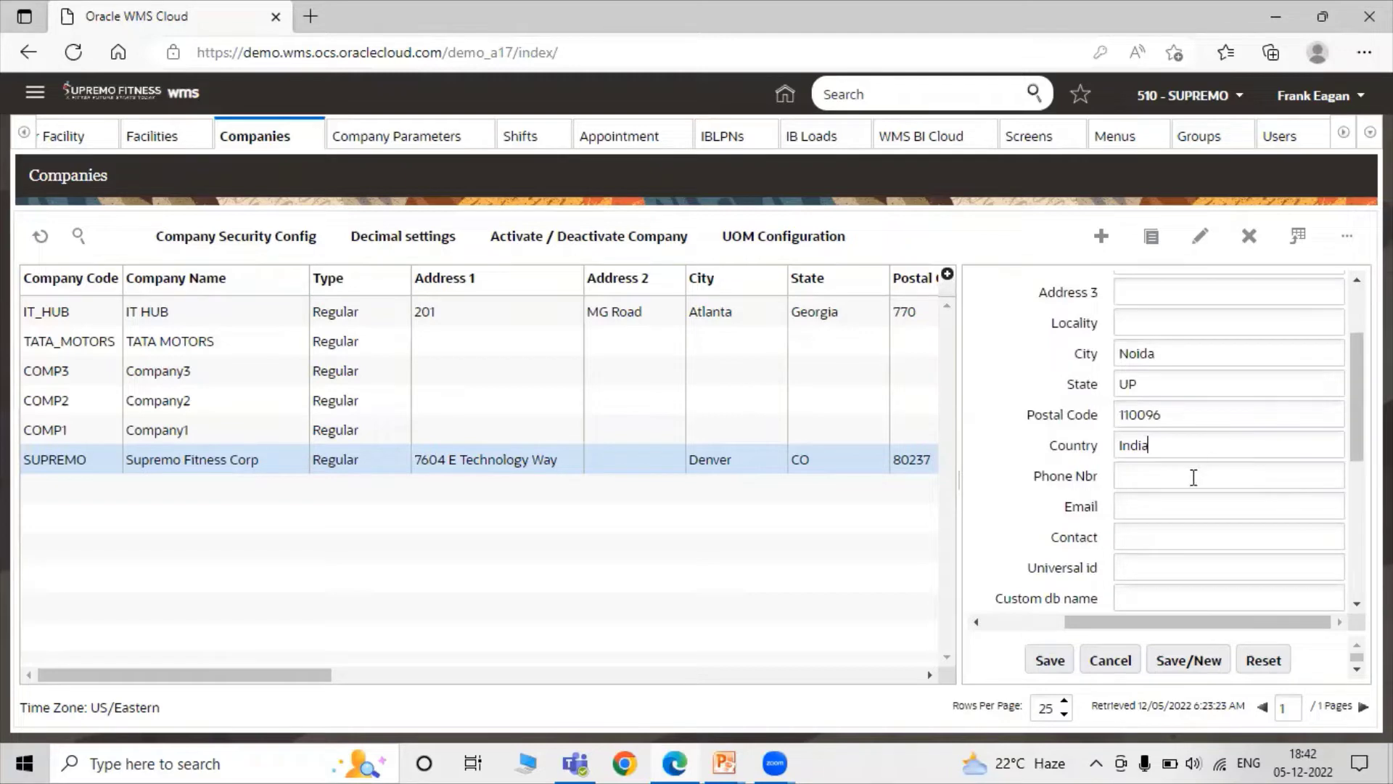
{"action": "left_click", "coordinate": [1179, 509]}
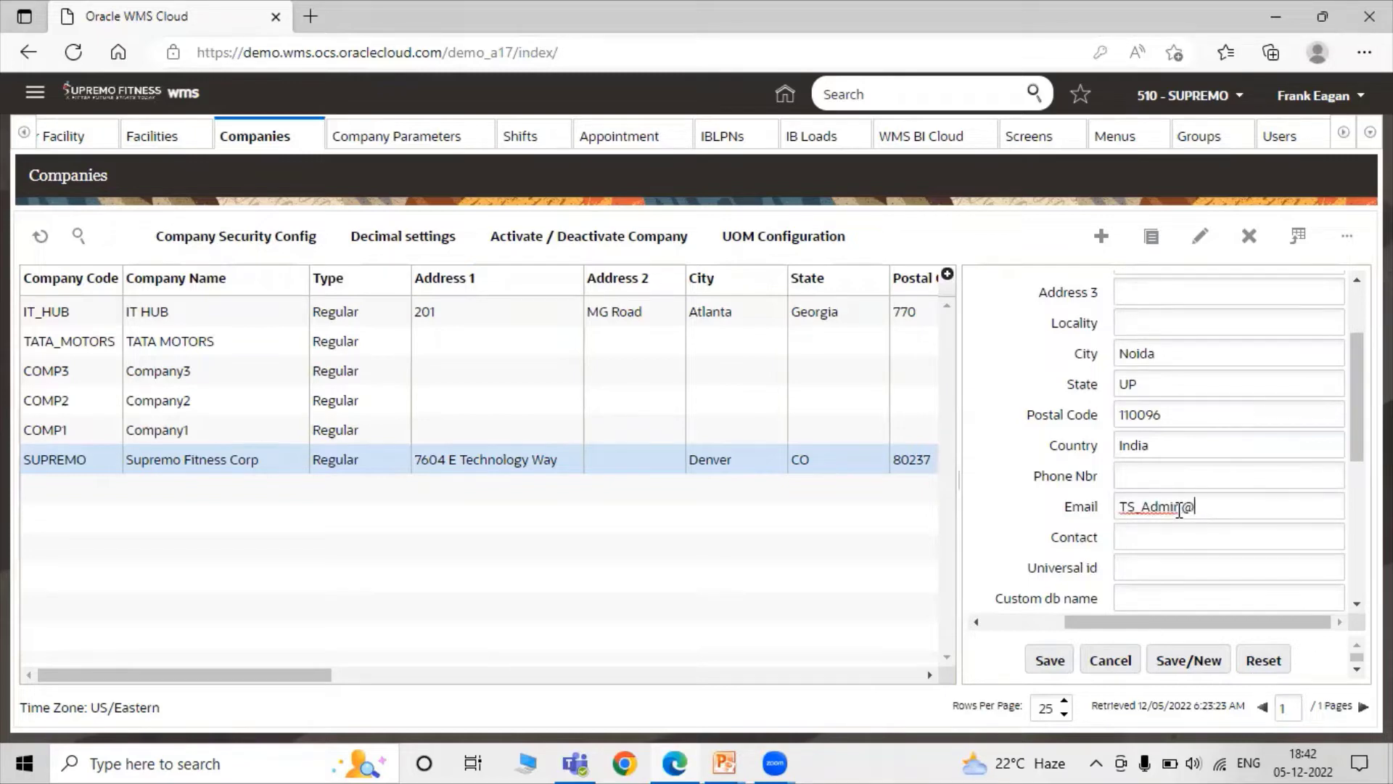
{"action": "scroll", "coordinate": [1200, 467], "scroll_direction": "down", "scroll_amount": 3}
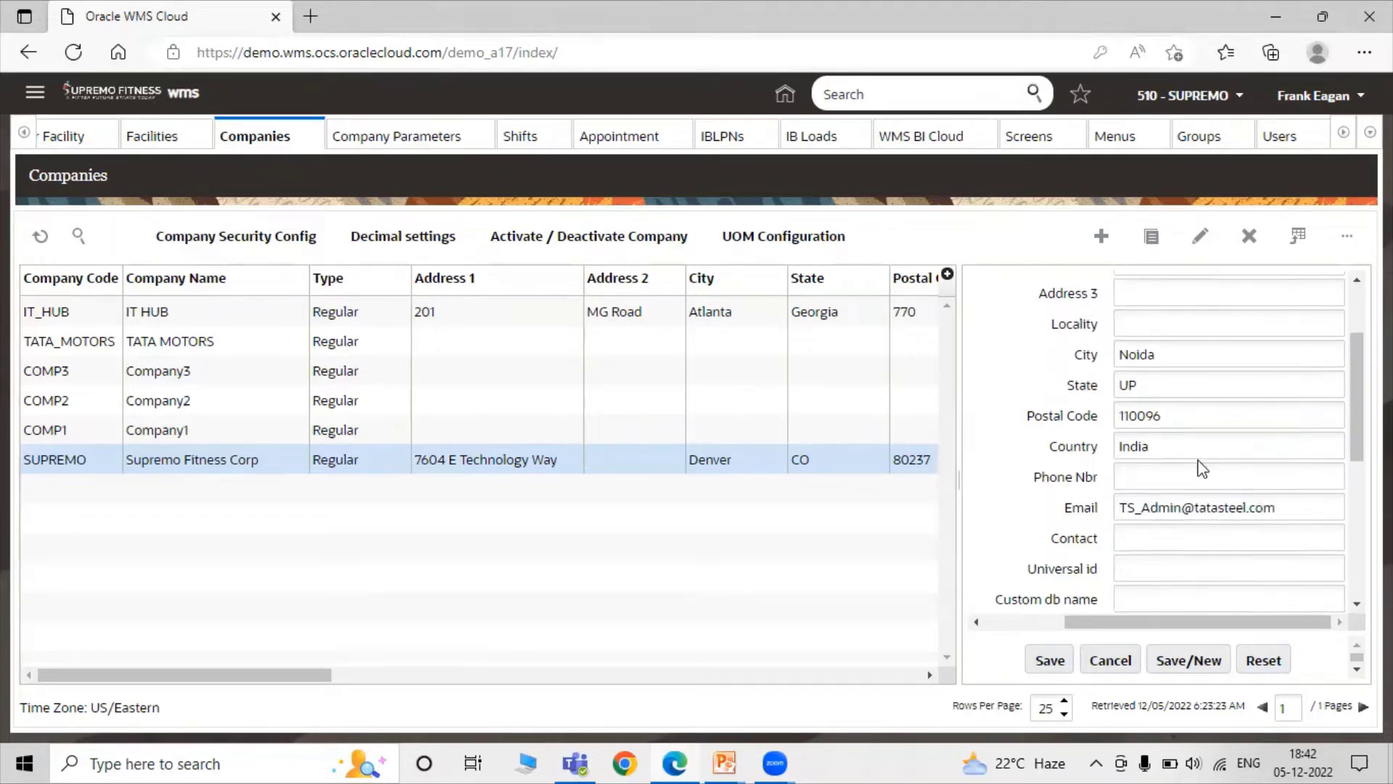
{"action": "scroll", "coordinate": [1200, 468], "scroll_direction": "down", "scroll_amount": 2}
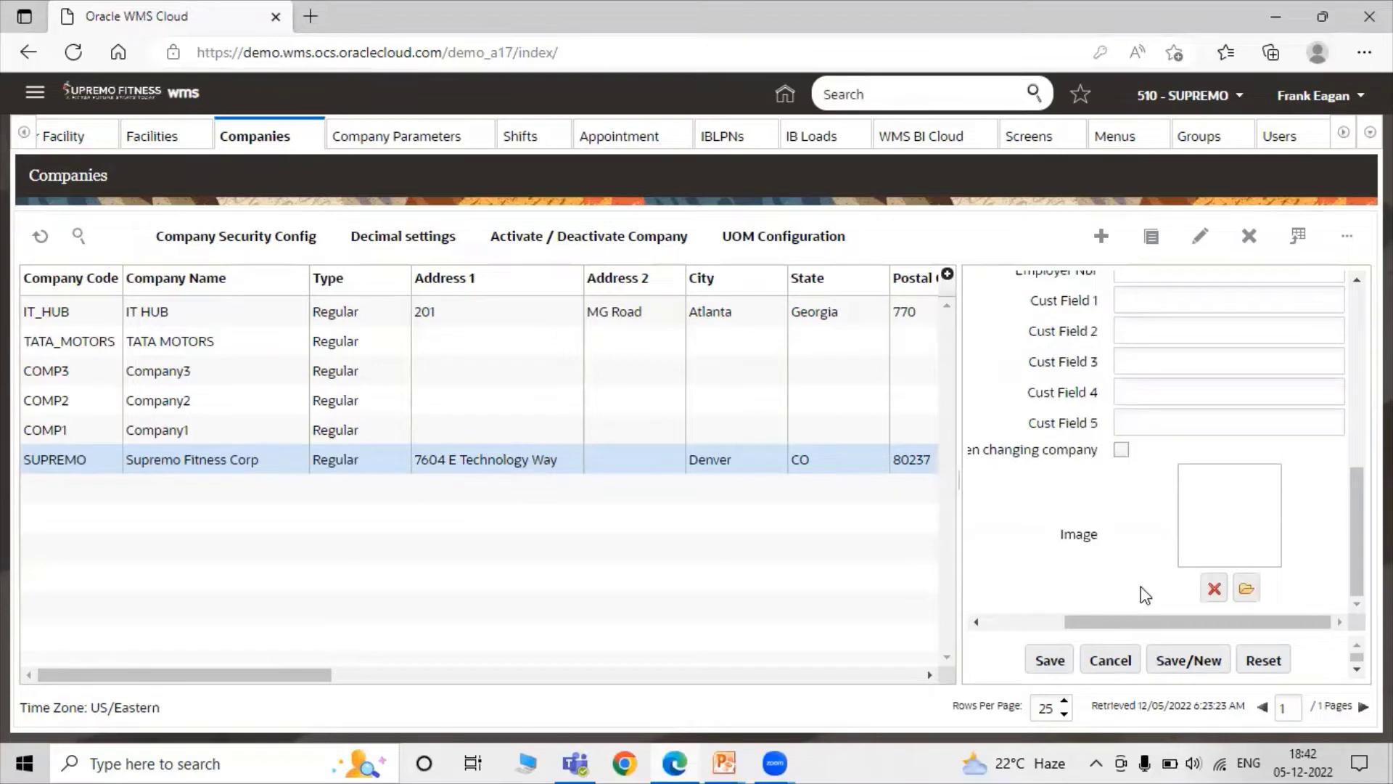
{"action": "scroll", "coordinate": [1222, 491], "scroll_direction": "up", "scroll_amount": 6}
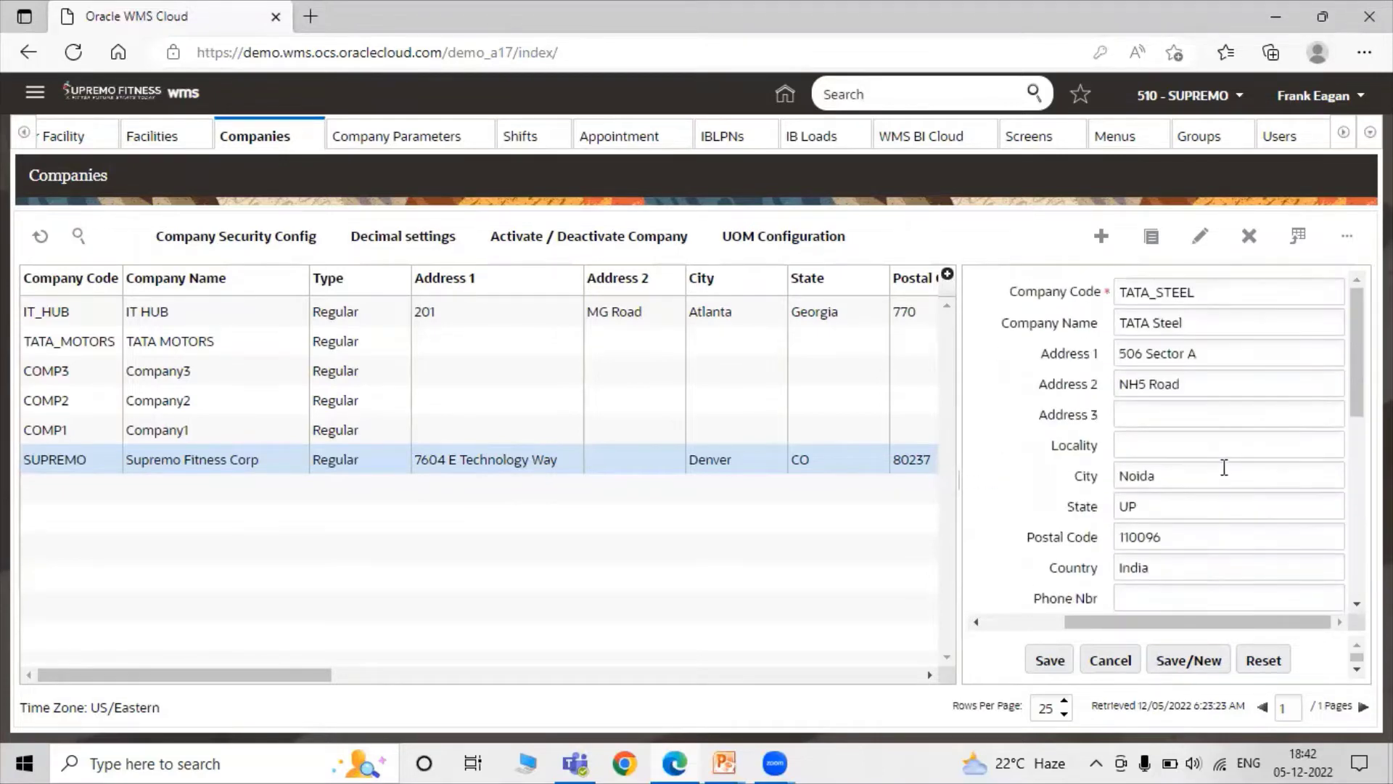
{"action": "scroll", "coordinate": [1222, 466], "scroll_direction": "down", "scroll_amount": 2}
{"action": "scroll", "coordinate": [1218, 470], "scroll_direction": "down", "scroll_amount": 3}
{"action": "left_click", "coordinate": [1050, 660]}
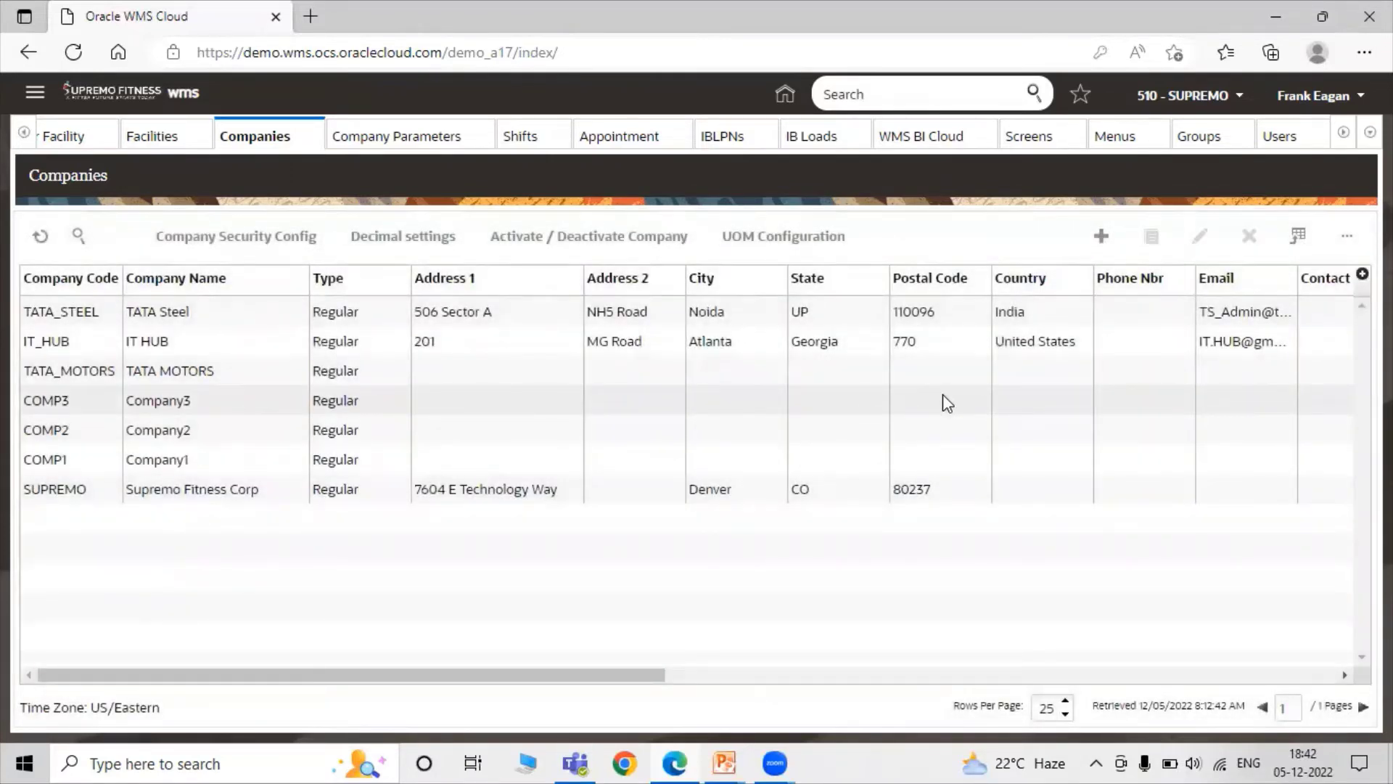
{"action": "scroll", "coordinate": [193, 657], "scroll_direction": "right", "scroll_amount": 5}
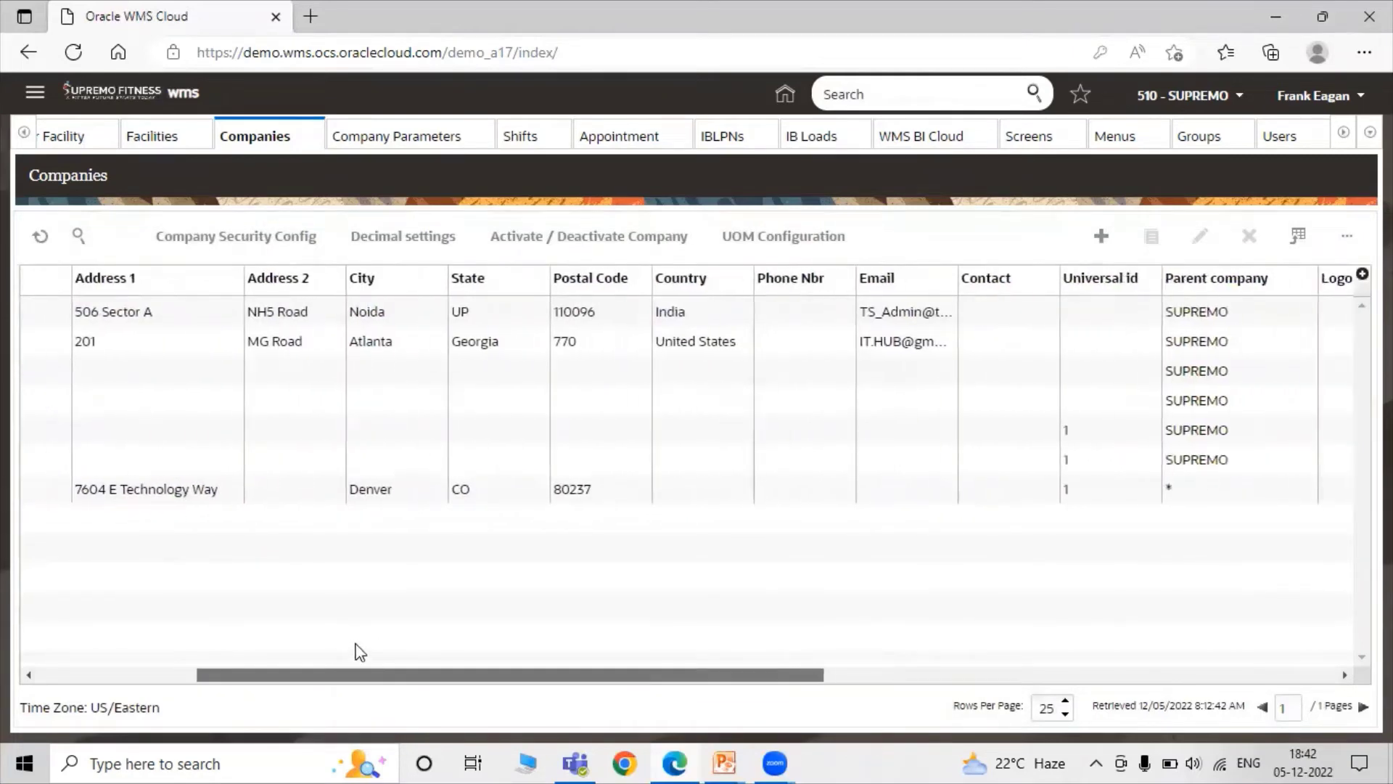
{"action": "scroll", "coordinate": [361, 652], "scroll_direction": "right", "scroll_amount": 5}
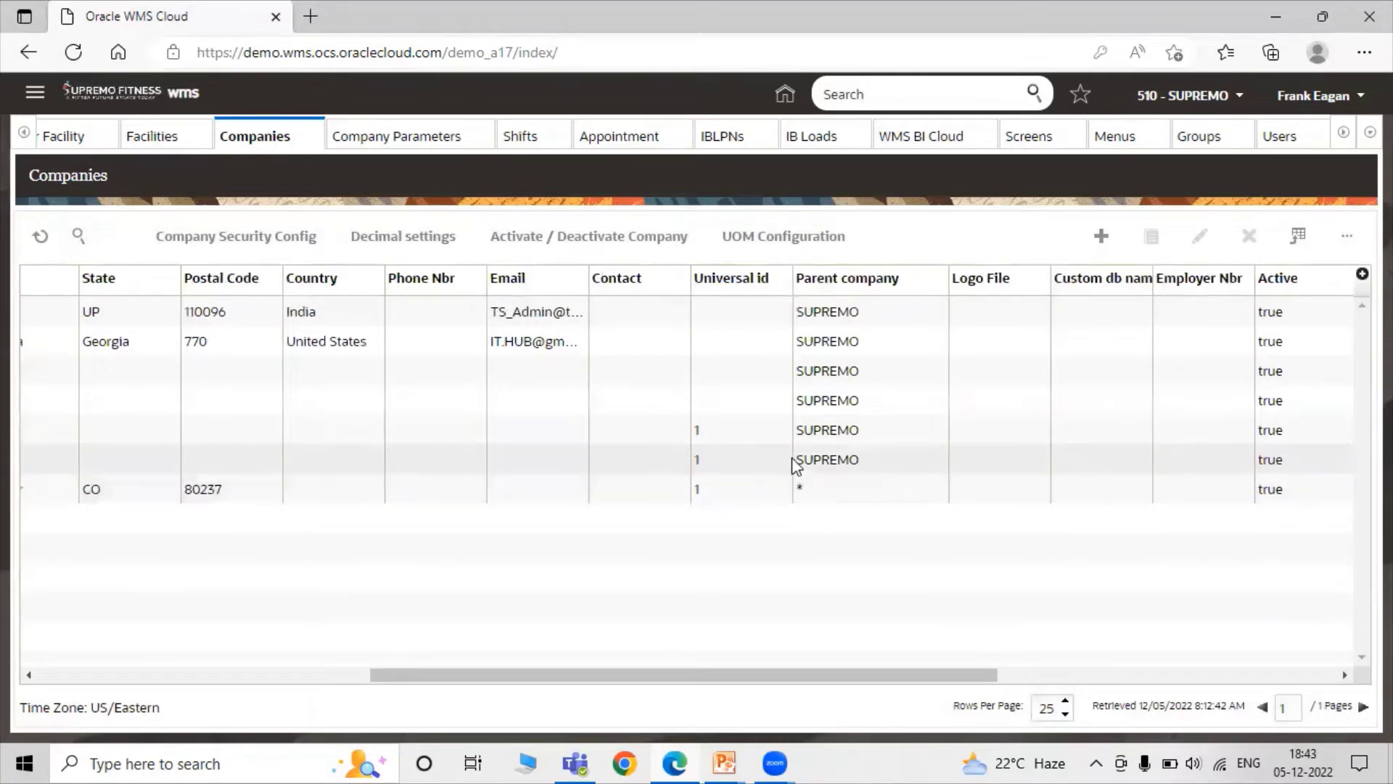
{"action": "scroll", "coordinate": [838, 660], "scroll_direction": "left", "scroll_amount": 5}
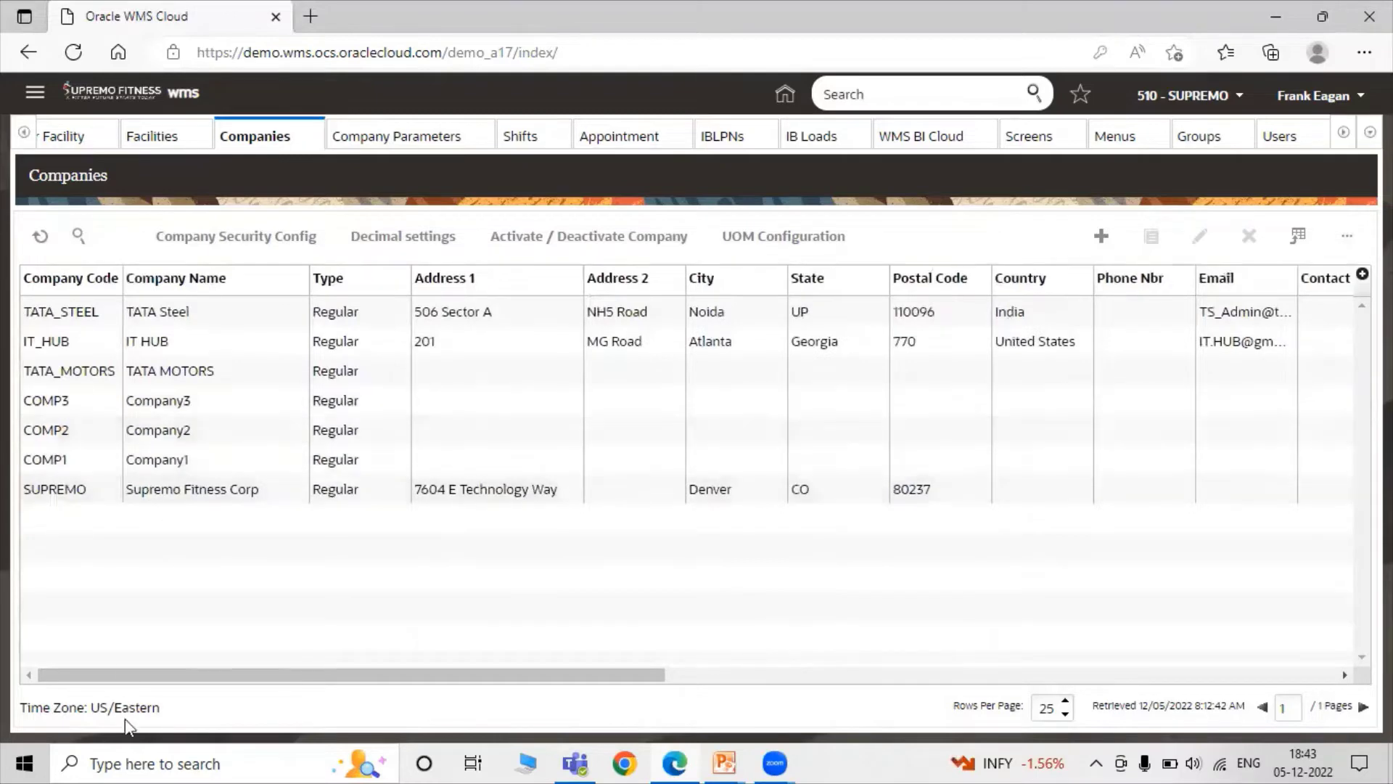
{"action": "left_click_drag", "start_coordinate": [133, 675], "coordinate": [618, 660]}
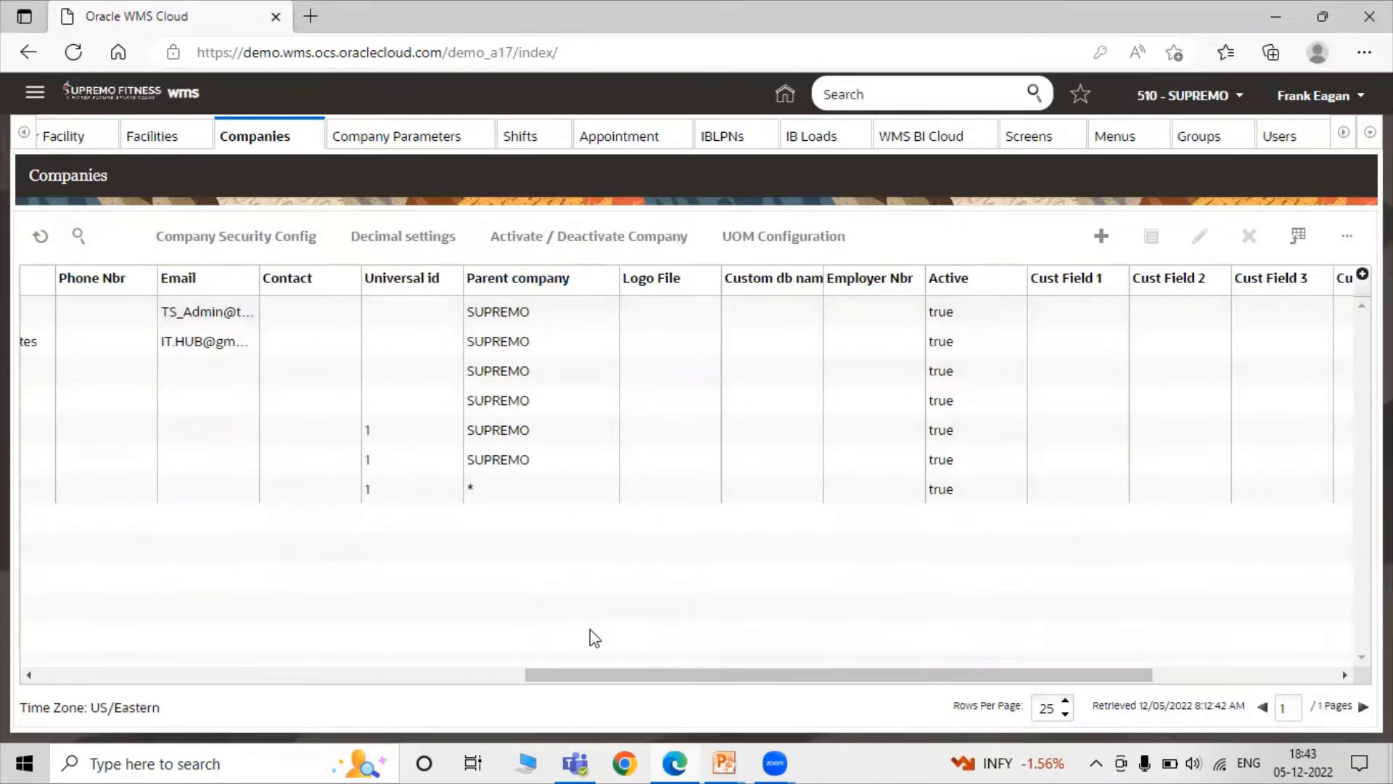
{"action": "left_click_drag", "start_coordinate": [580, 675], "coordinate": [69, 658]}
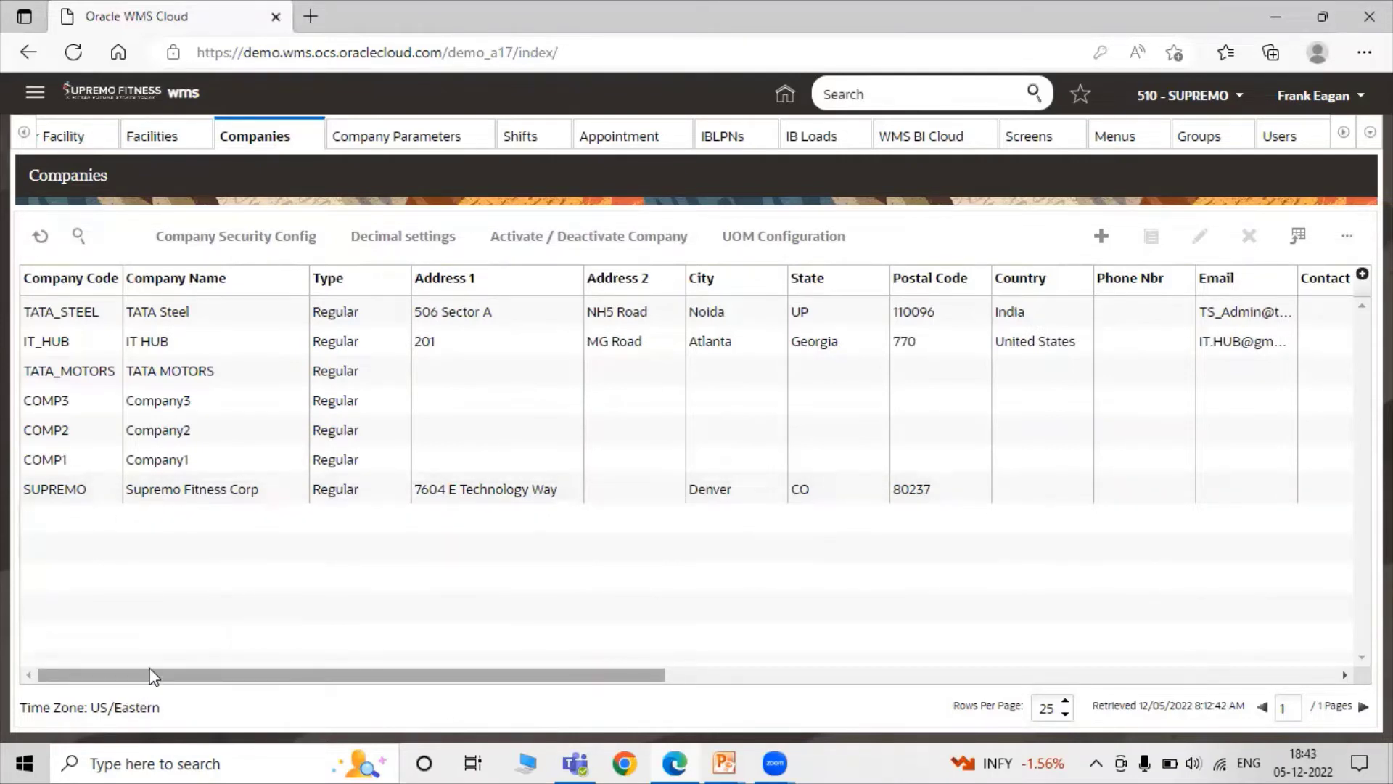
{"action": "left_click_drag", "start_coordinate": [145, 674], "coordinate": [619, 662]}
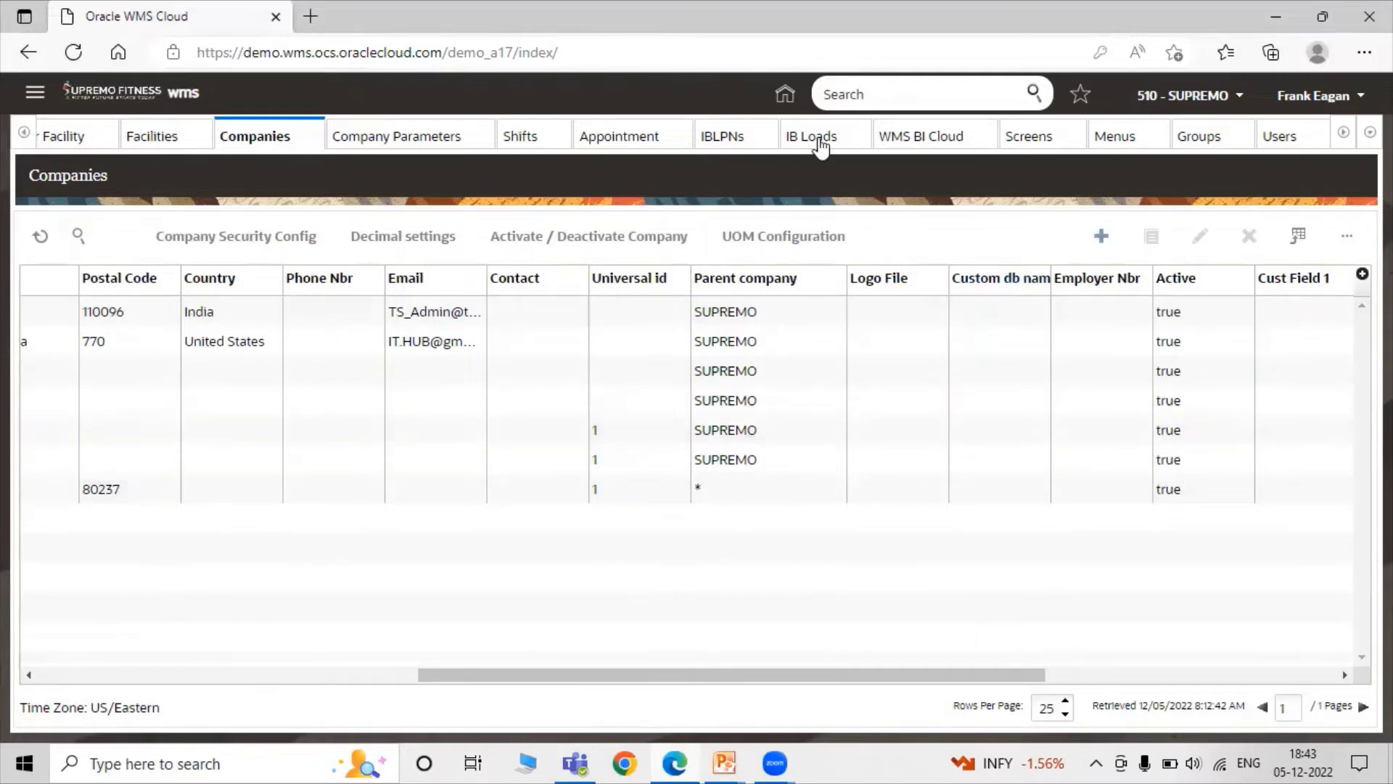
Open the Facilities screen through a 'Faci' header search and start a new facility entry.
{"action": "left_click", "coordinate": [863, 96]}
{"action": "type", "text": "FAci"}
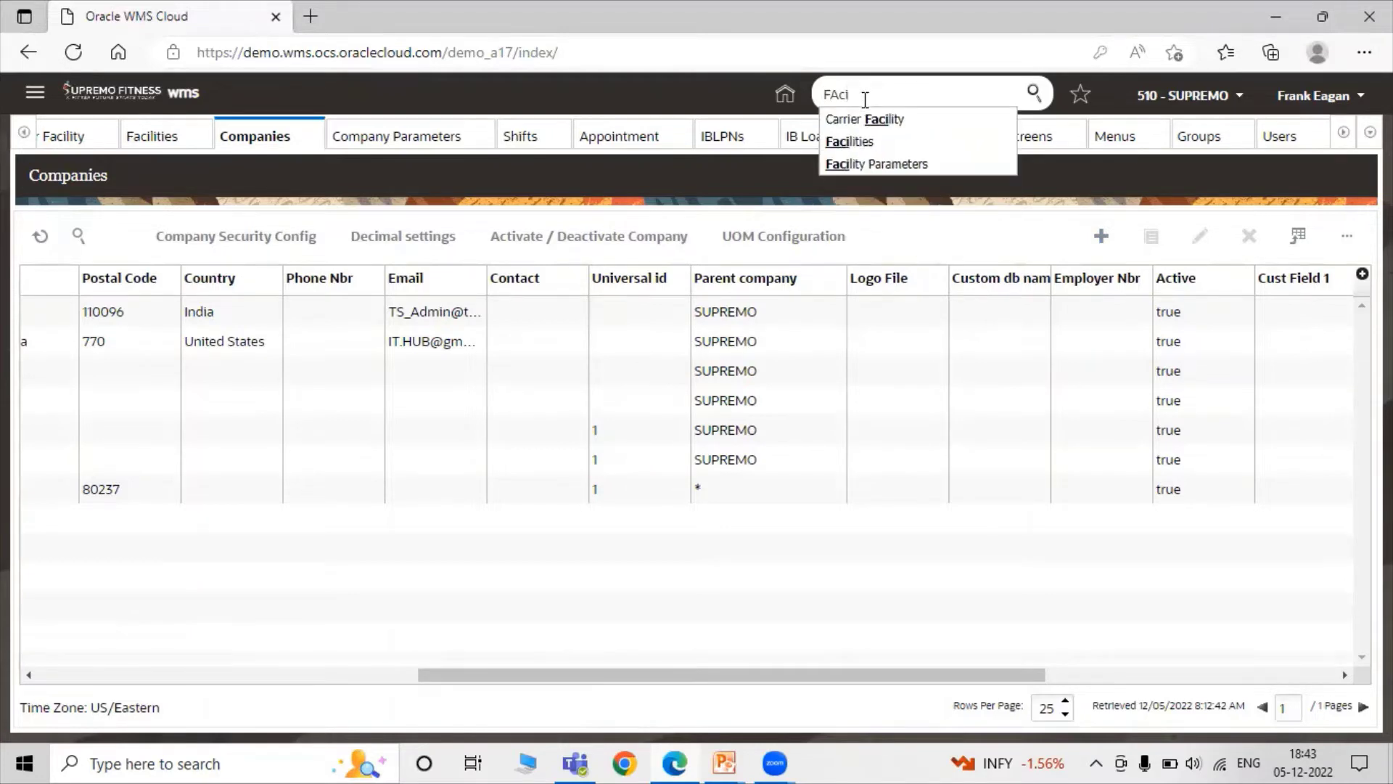
{"action": "left_click", "coordinate": [845, 141]}
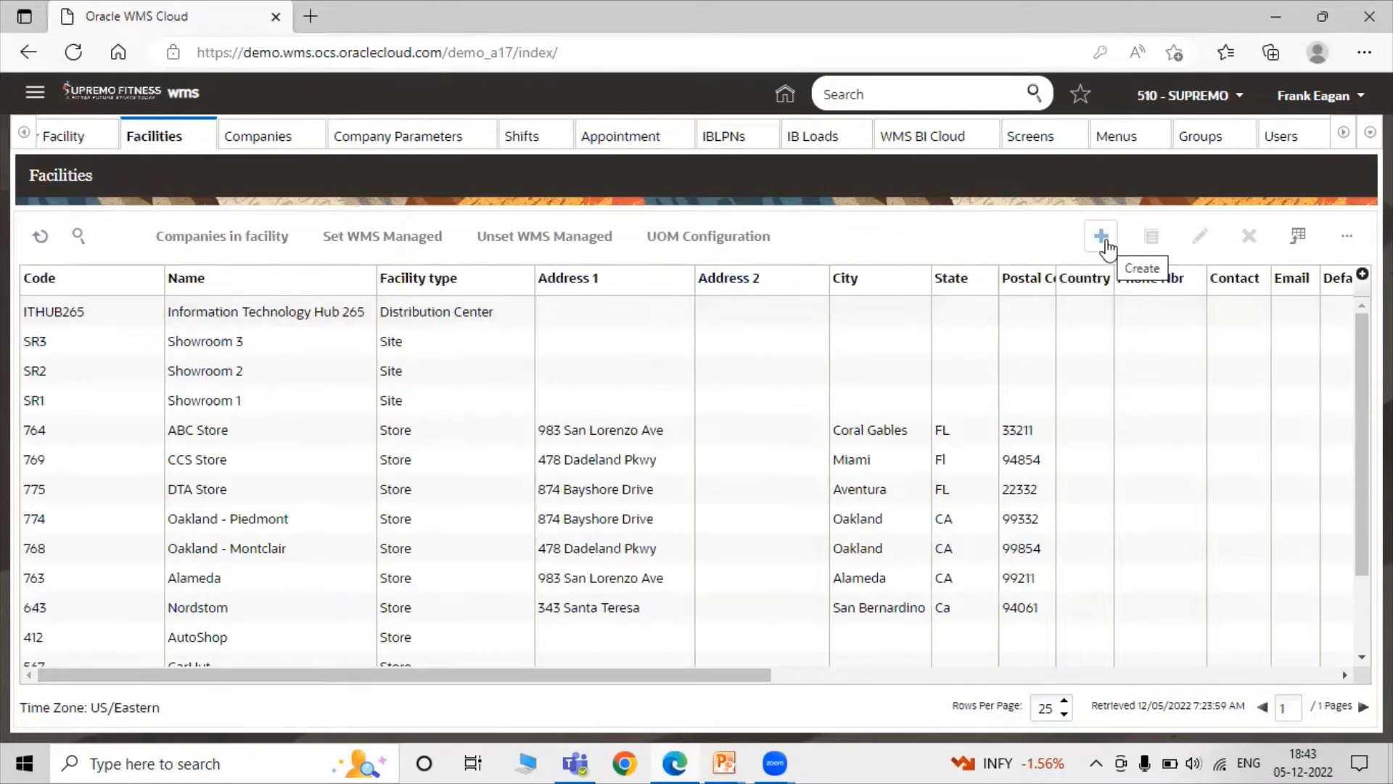
{"action": "left_click", "coordinate": [1103, 239]}
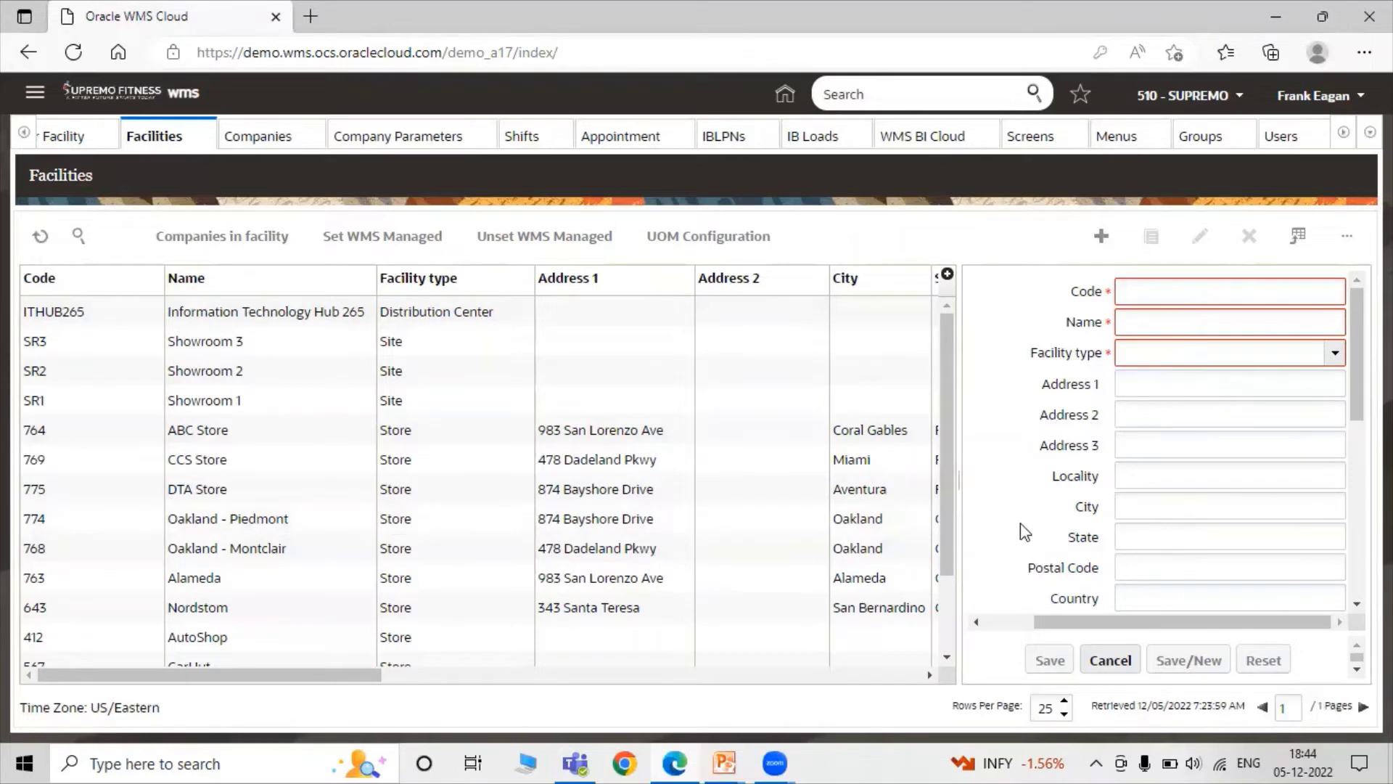
Enter facility code TSF01, name TATA Steel Facility 01, and facility type Distribution Center.
{"action": "left_click", "coordinate": [1166, 287]}
{"action": "type", "text": "TSF"}
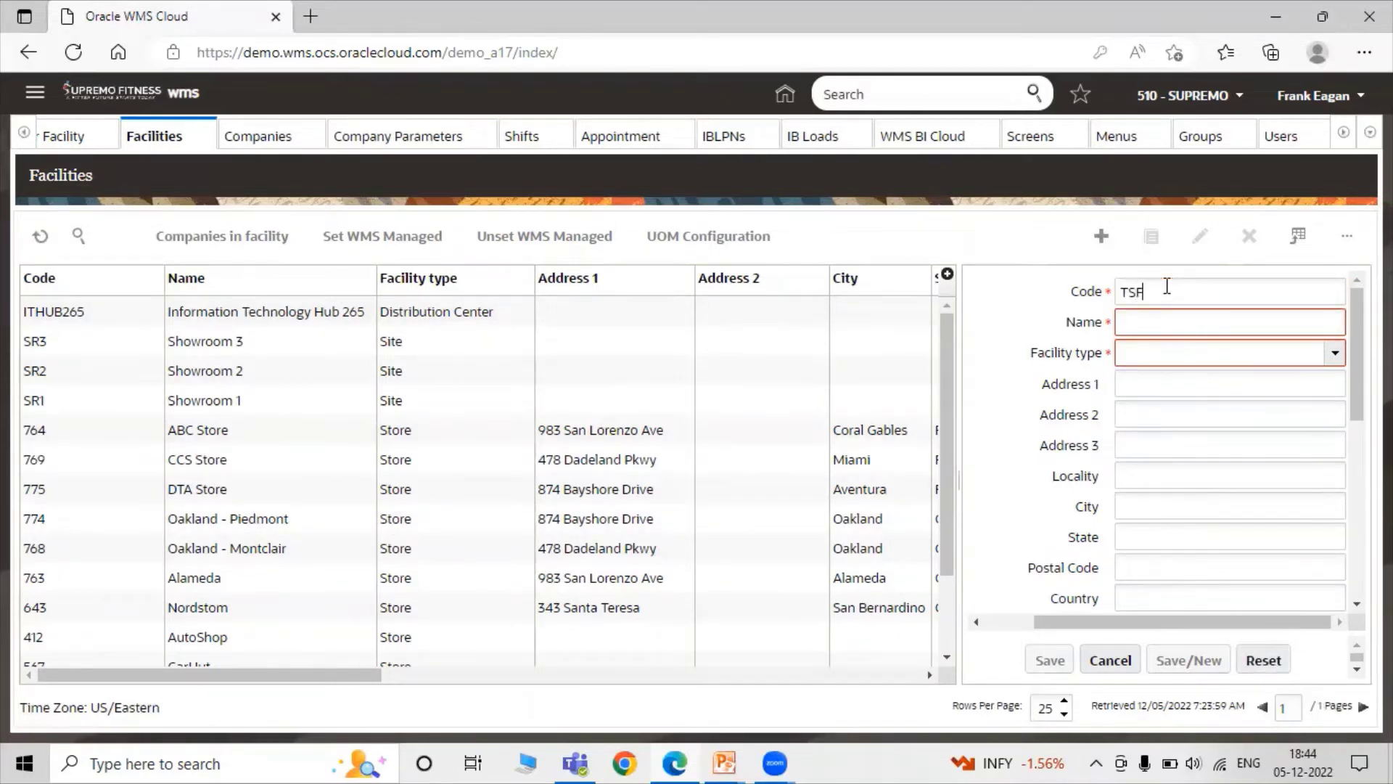
{"action": "type", "text": "01"}
{"action": "left_click", "coordinate": [1236, 325]}
{"action": "type", "text": "TATA S"}
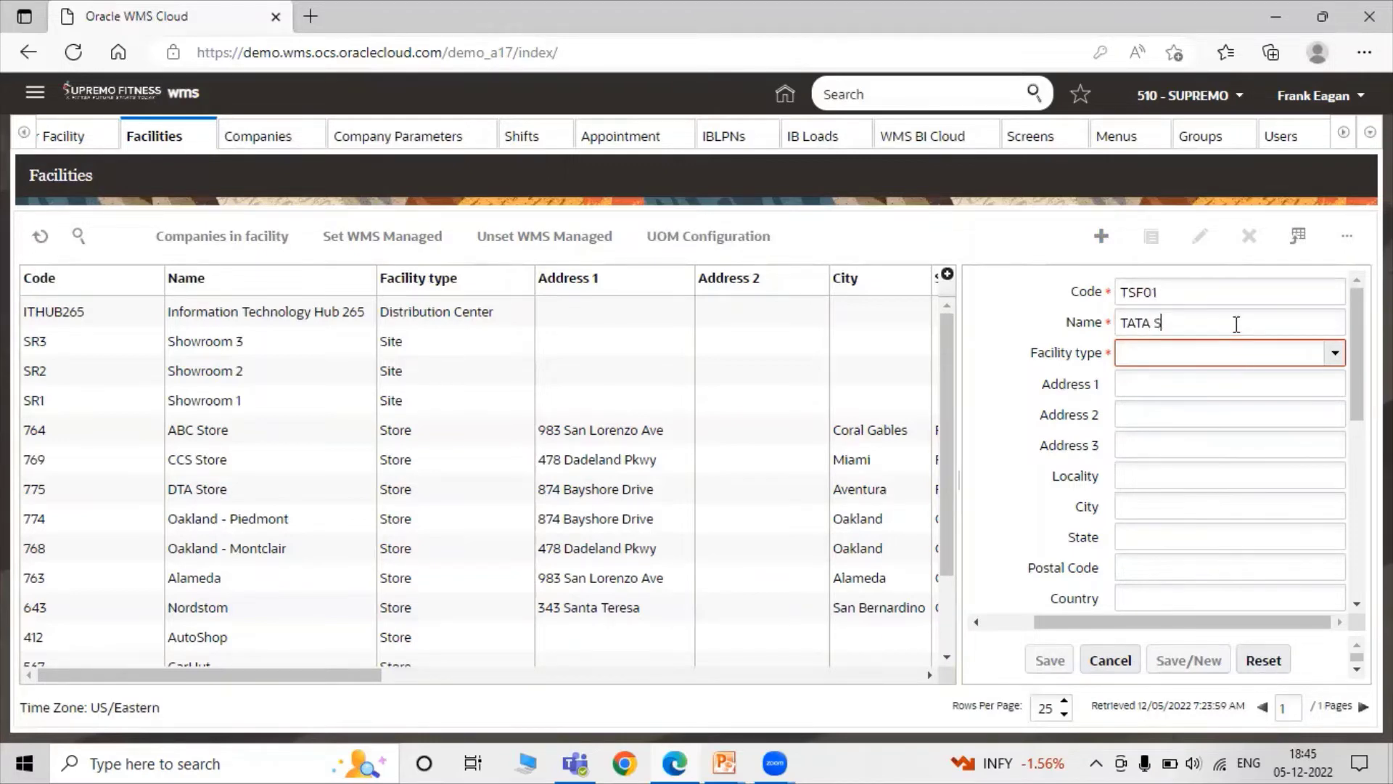
{"action": "type", "text": "teel F"}
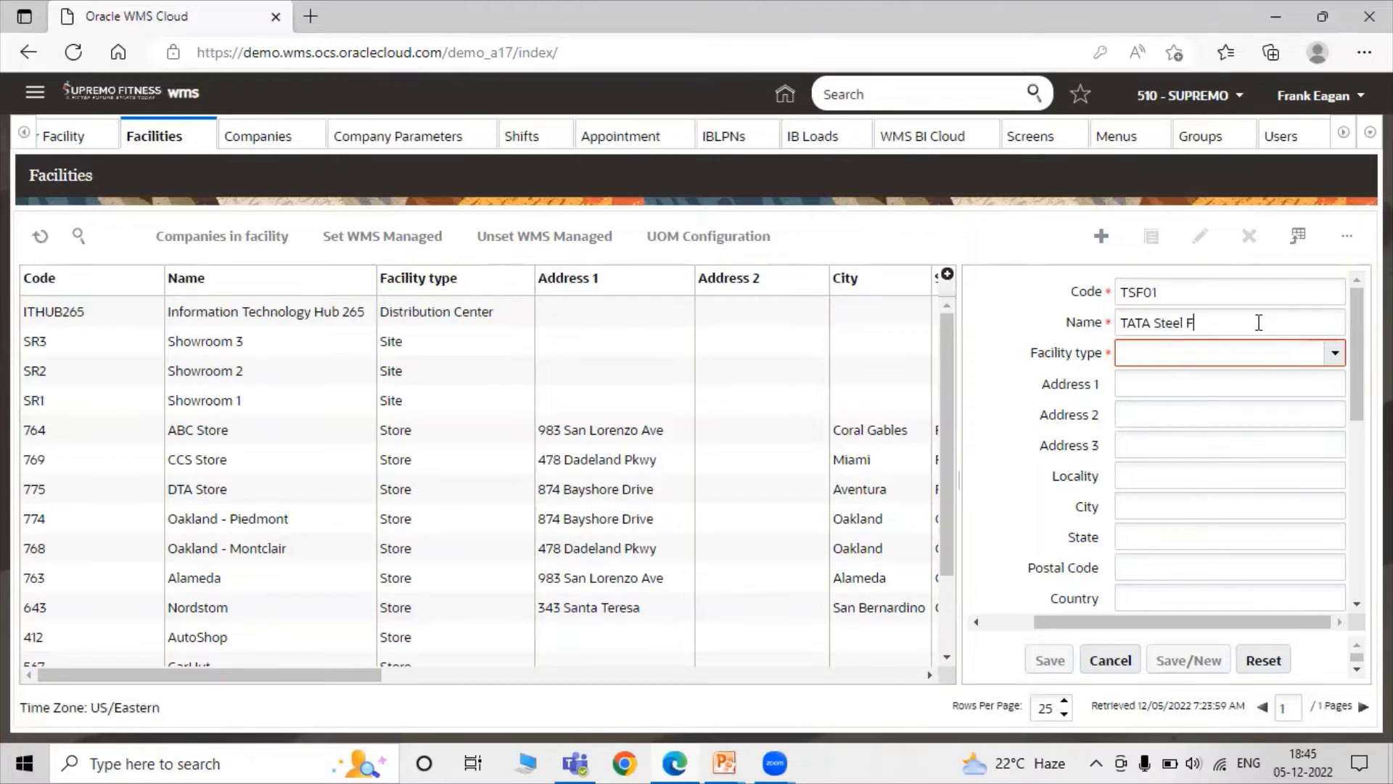
{"action": "type", "text": "acility 01"}
{"action": "left_click", "coordinate": [1334, 353]}
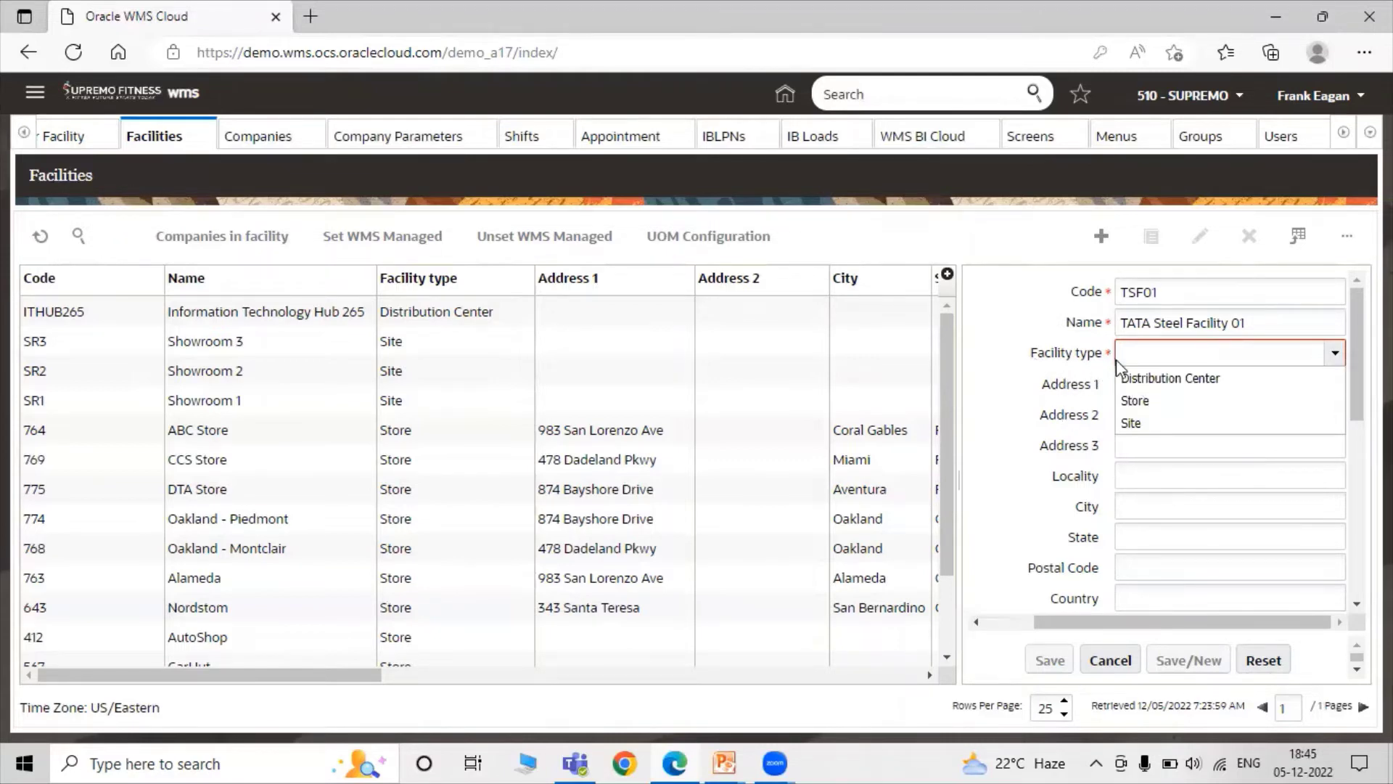
{"action": "left_click", "coordinate": [1215, 378]}
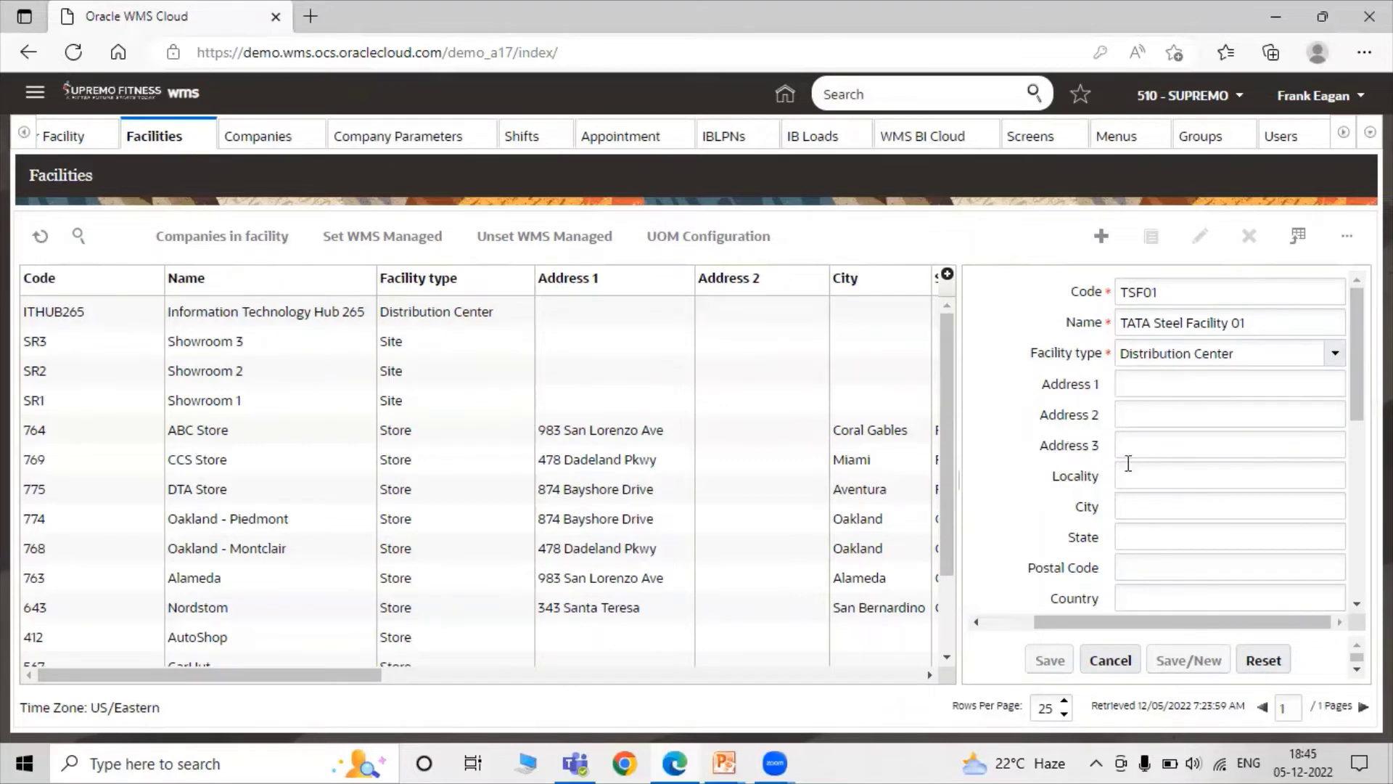
Set time zone to (UTC+0530) India Time and parent company to SUPREMO, then save the facility.
{"action": "scroll", "coordinate": [1128, 463], "scroll_direction": "down", "scroll_amount": 5}
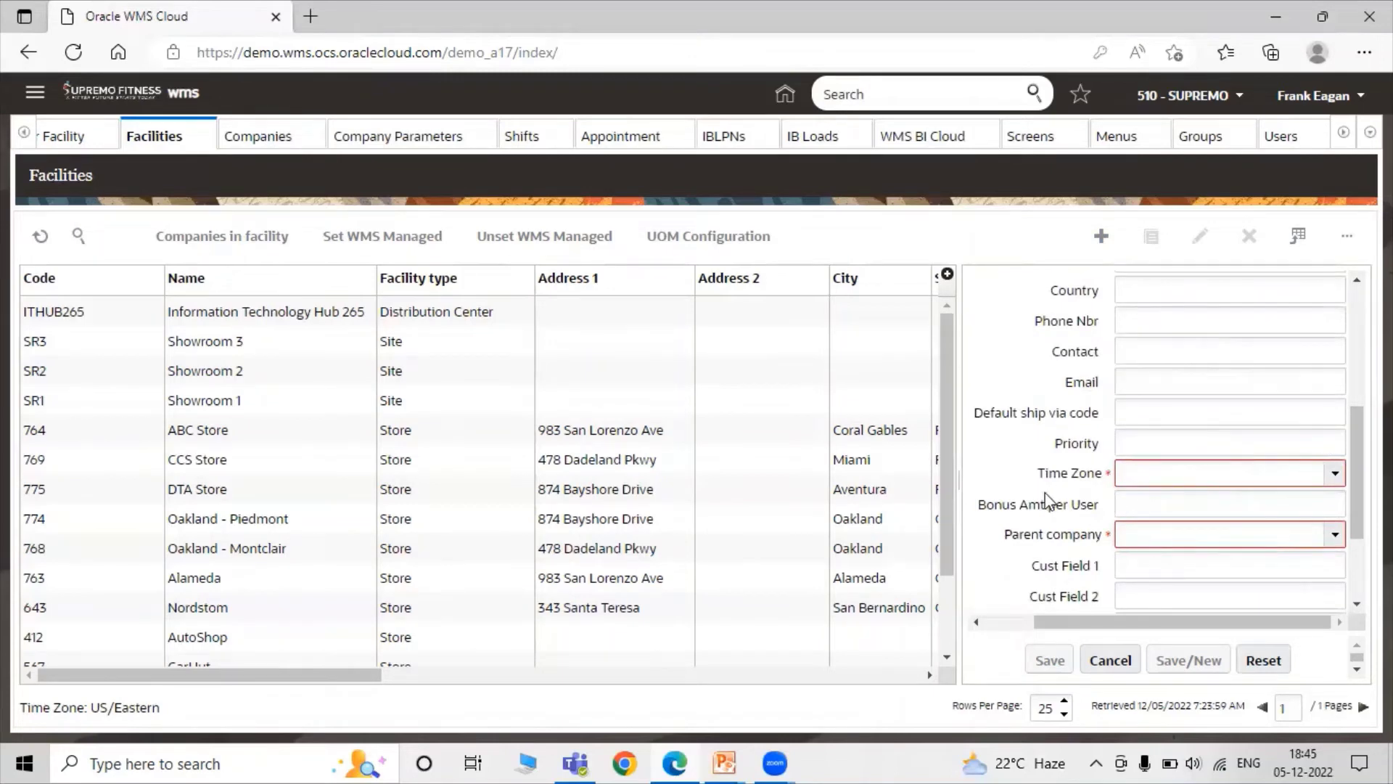
{"action": "scroll", "coordinate": [1060, 494], "scroll_direction": "up", "scroll_amount": 5}
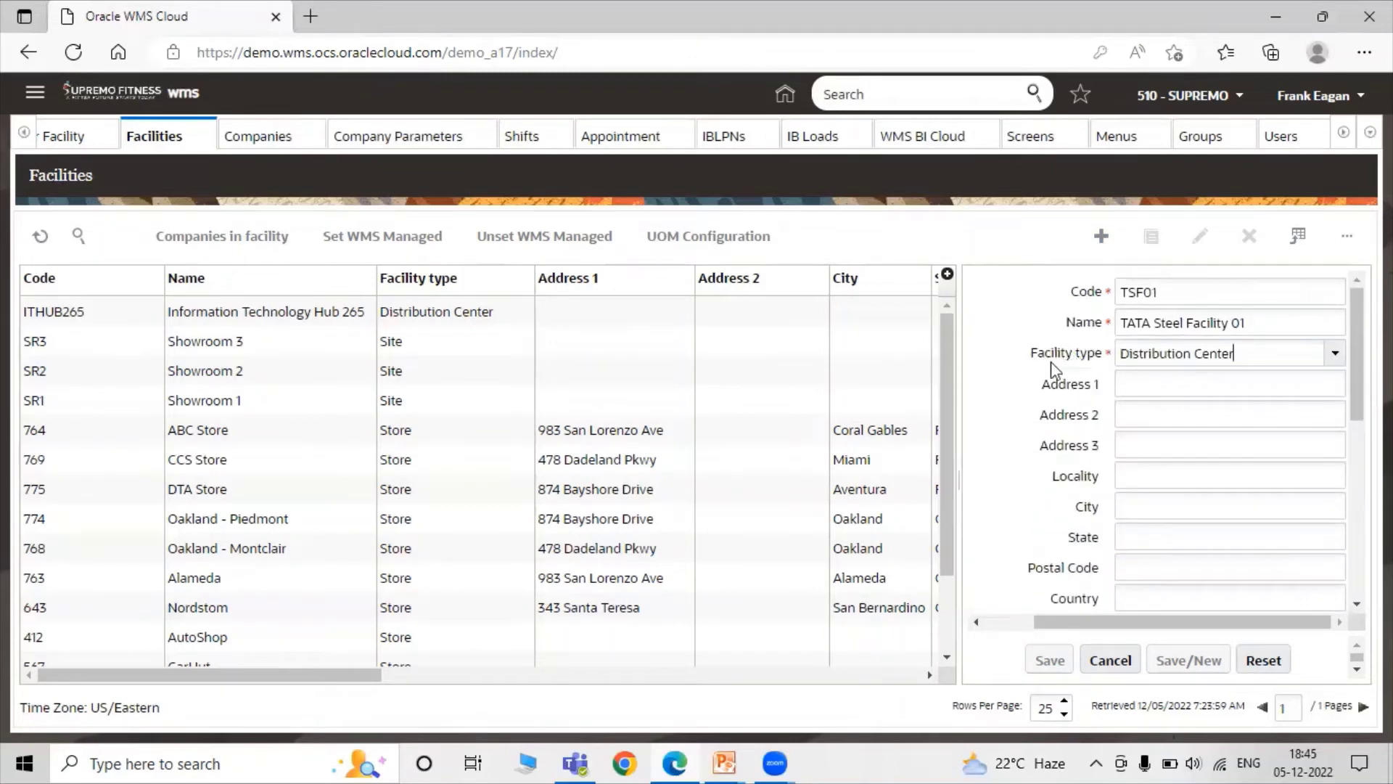
{"action": "scroll", "coordinate": [1059, 370], "scroll_direction": "down", "scroll_amount": 5}
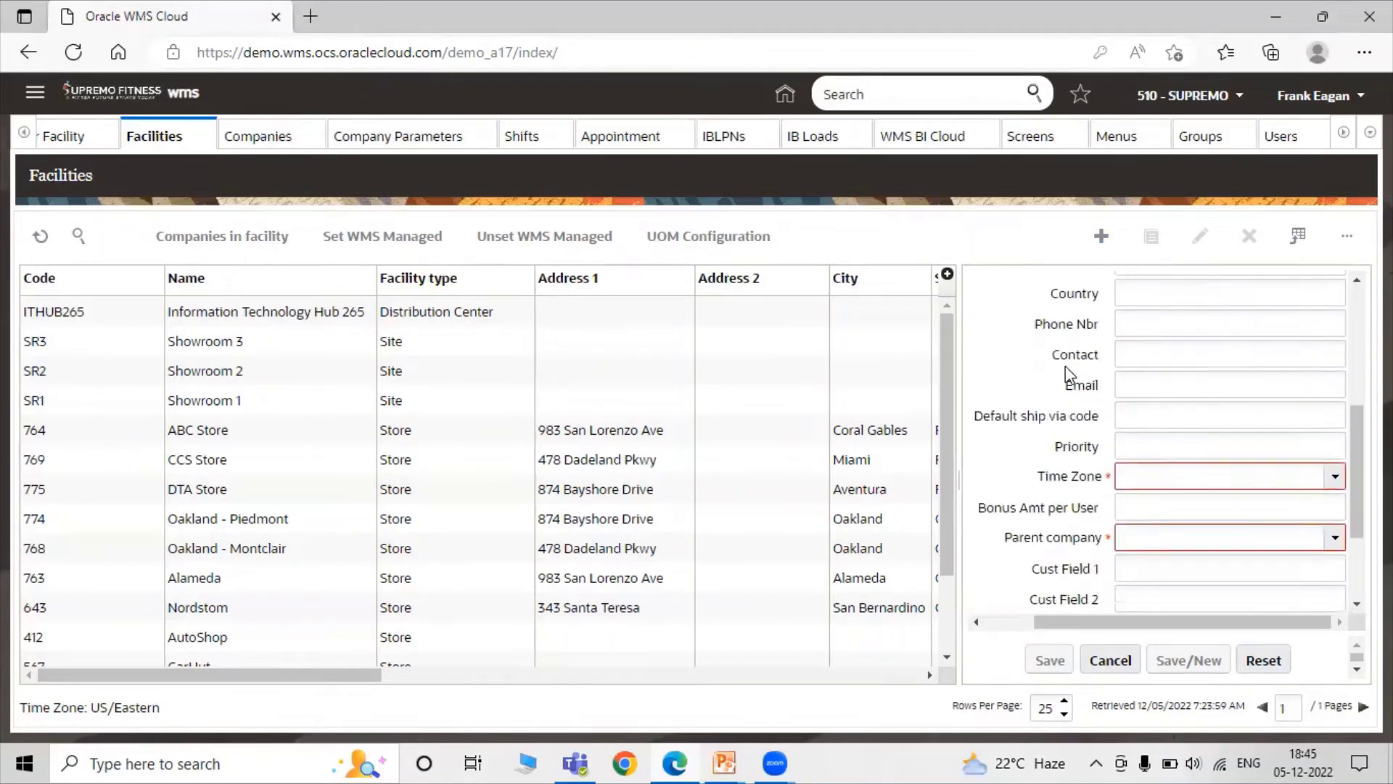
{"action": "left_click", "coordinate": [1335, 473]}
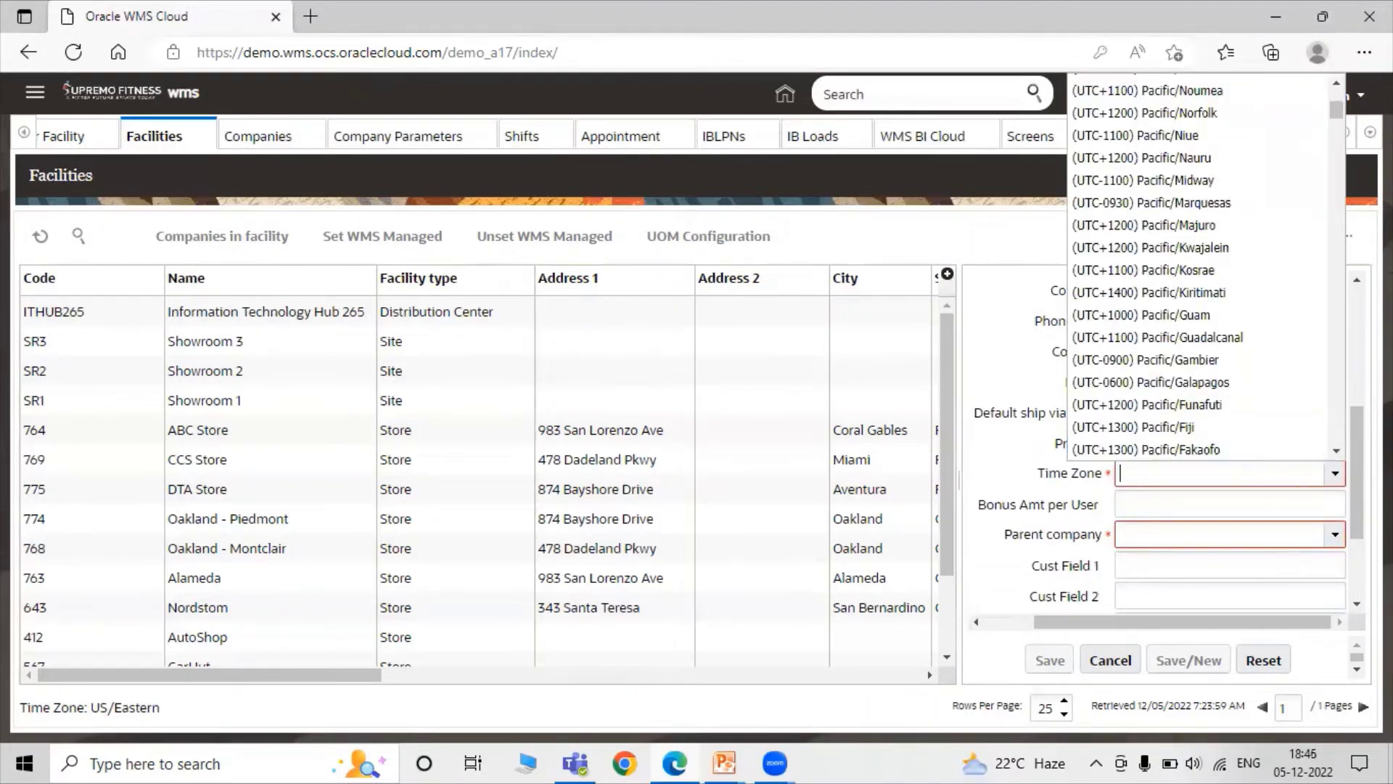
{"action": "type", "text": "Ind"}
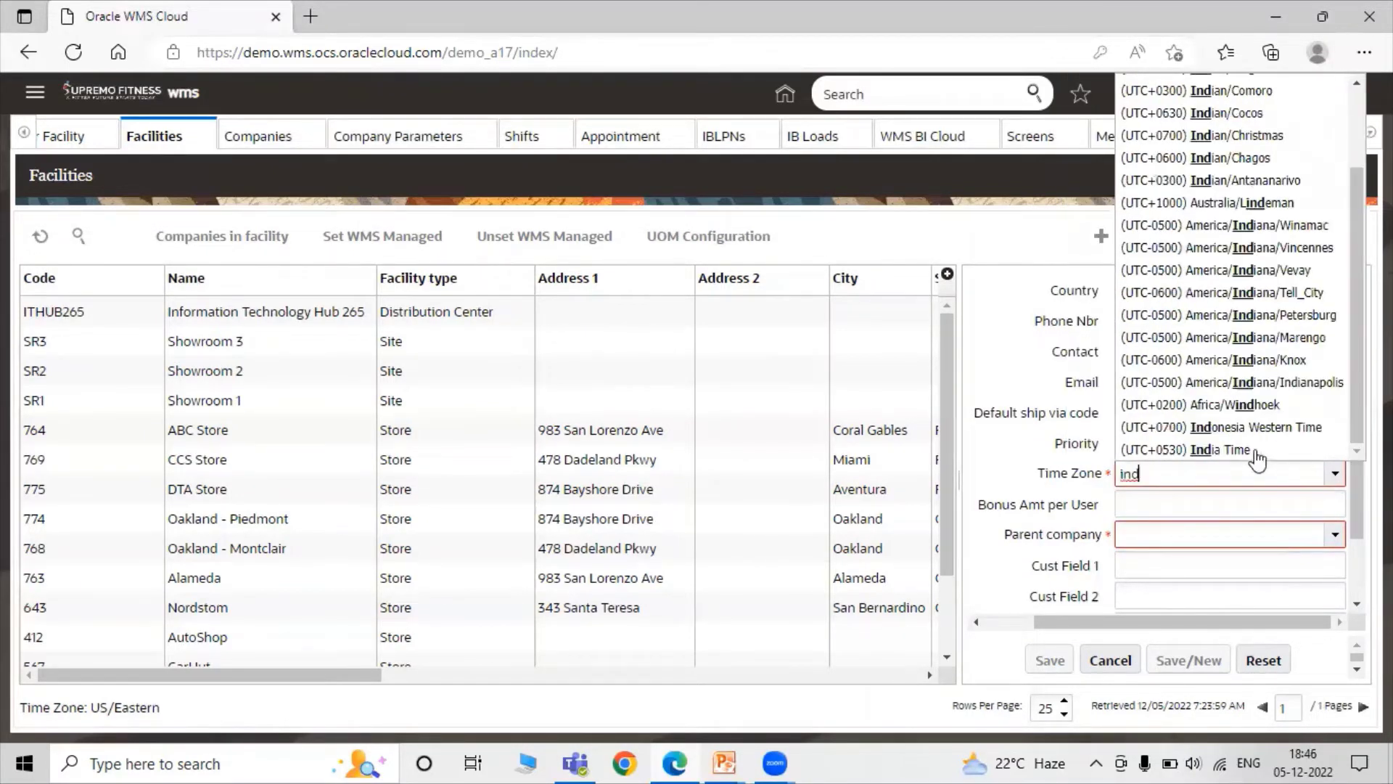
{"action": "left_click", "coordinate": [1248, 444]}
{"action": "scroll", "coordinate": [1200, 487], "scroll_direction": "down", "scroll_amount": 1}
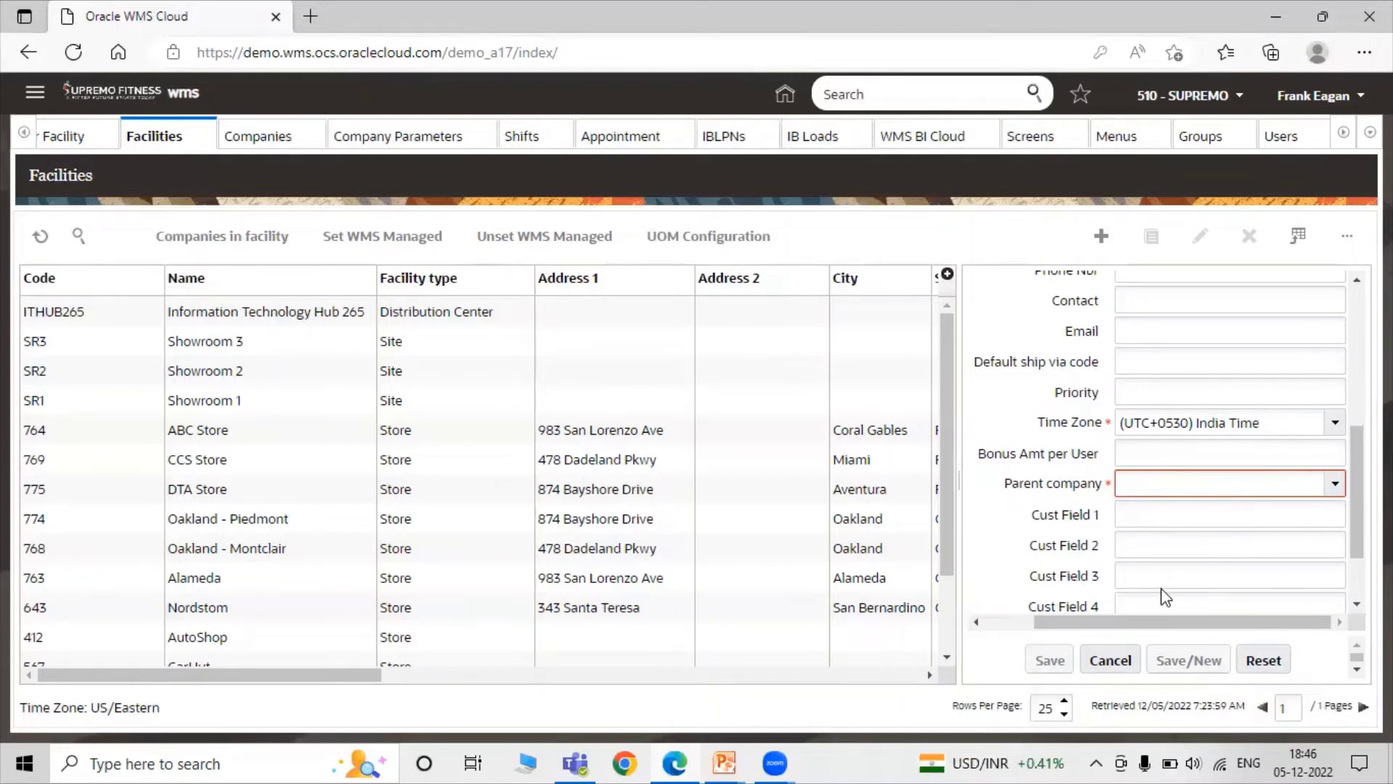
{"action": "left_click", "coordinate": [1333, 484]}
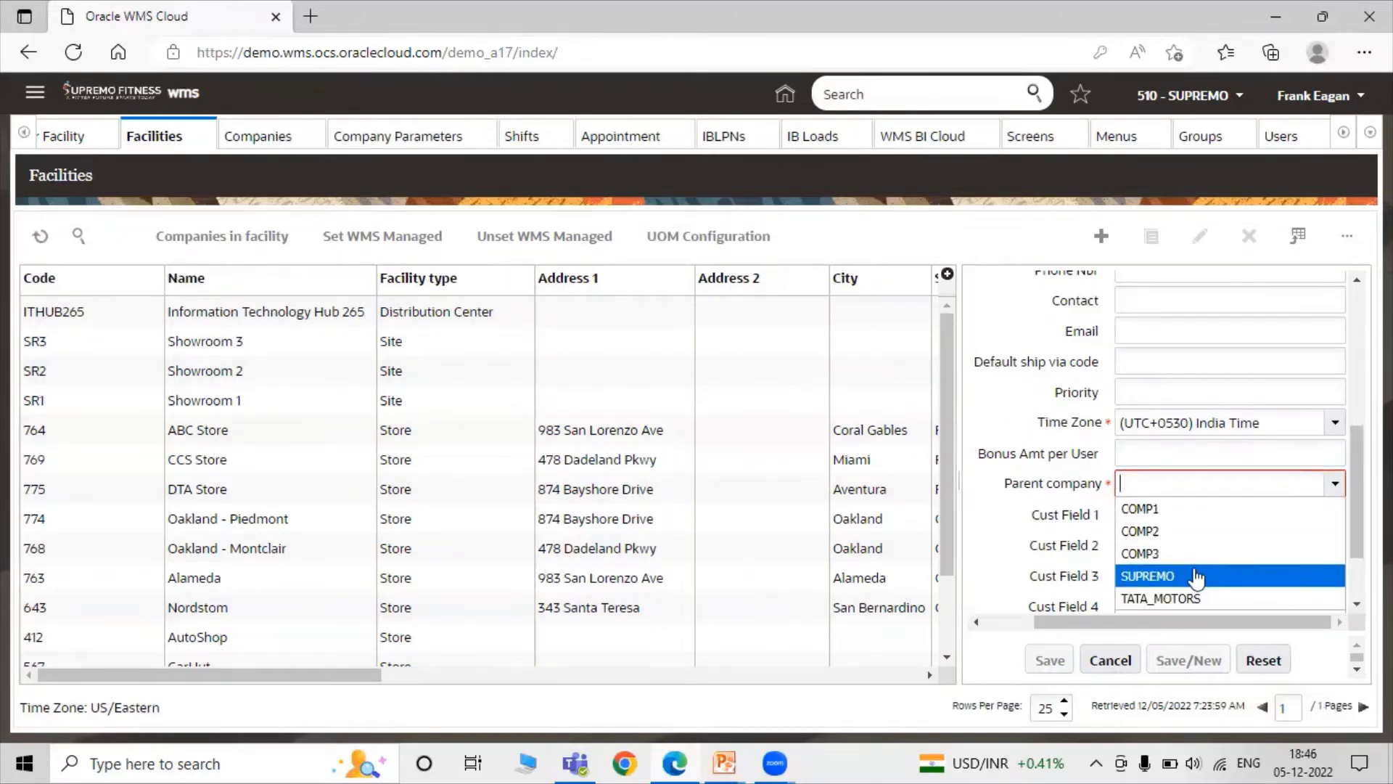
{"action": "left_click", "coordinate": [1203, 577]}
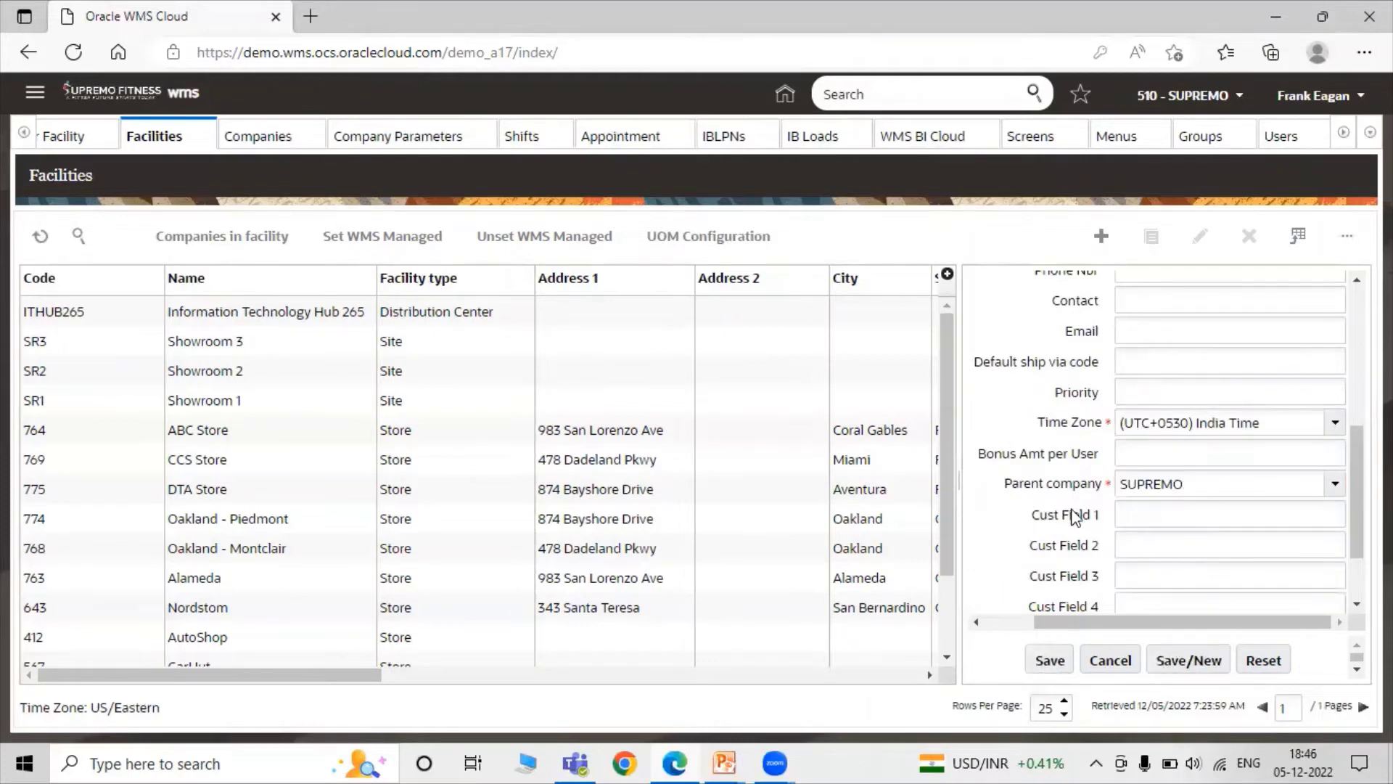
{"action": "scroll", "coordinate": [1233, 472], "scroll_direction": "down", "scroll_amount": 1}
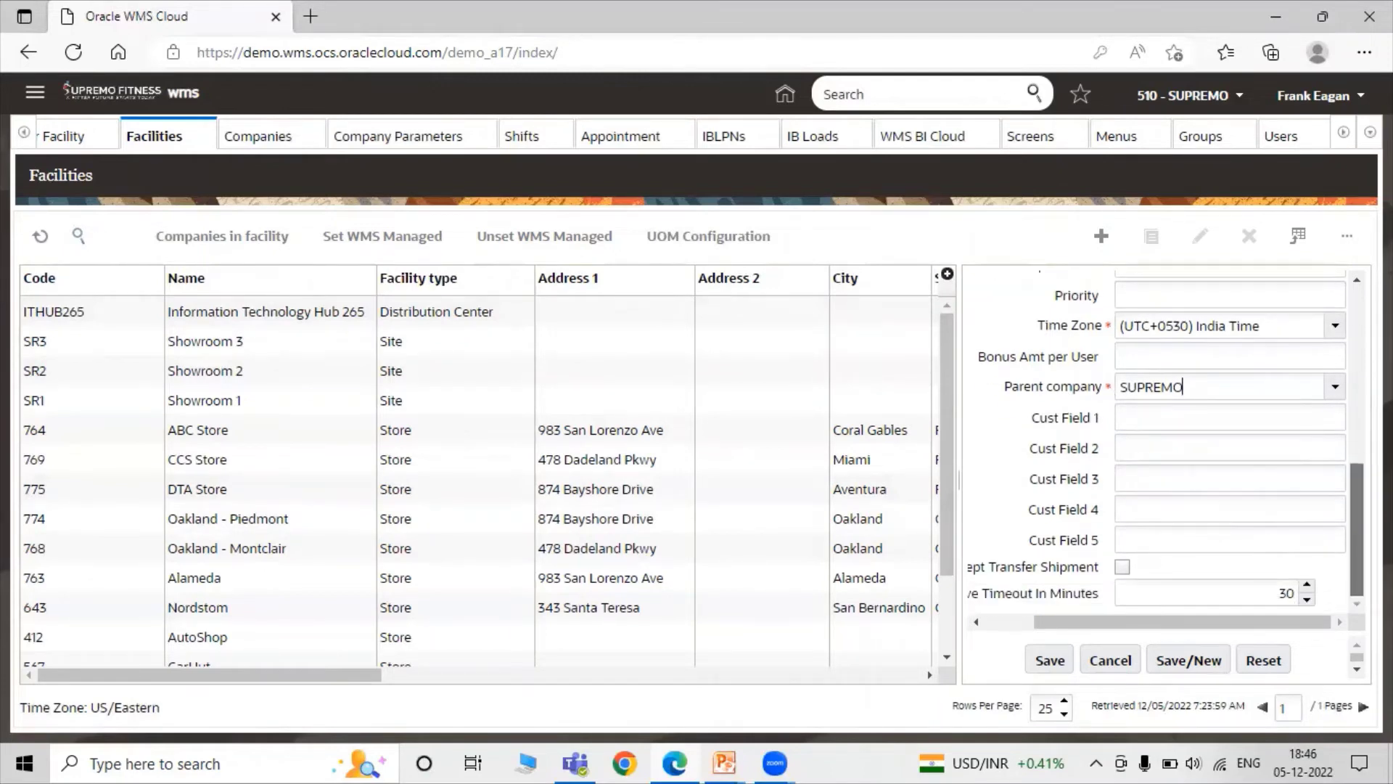
{"action": "left_click", "coordinate": [1049, 660]}
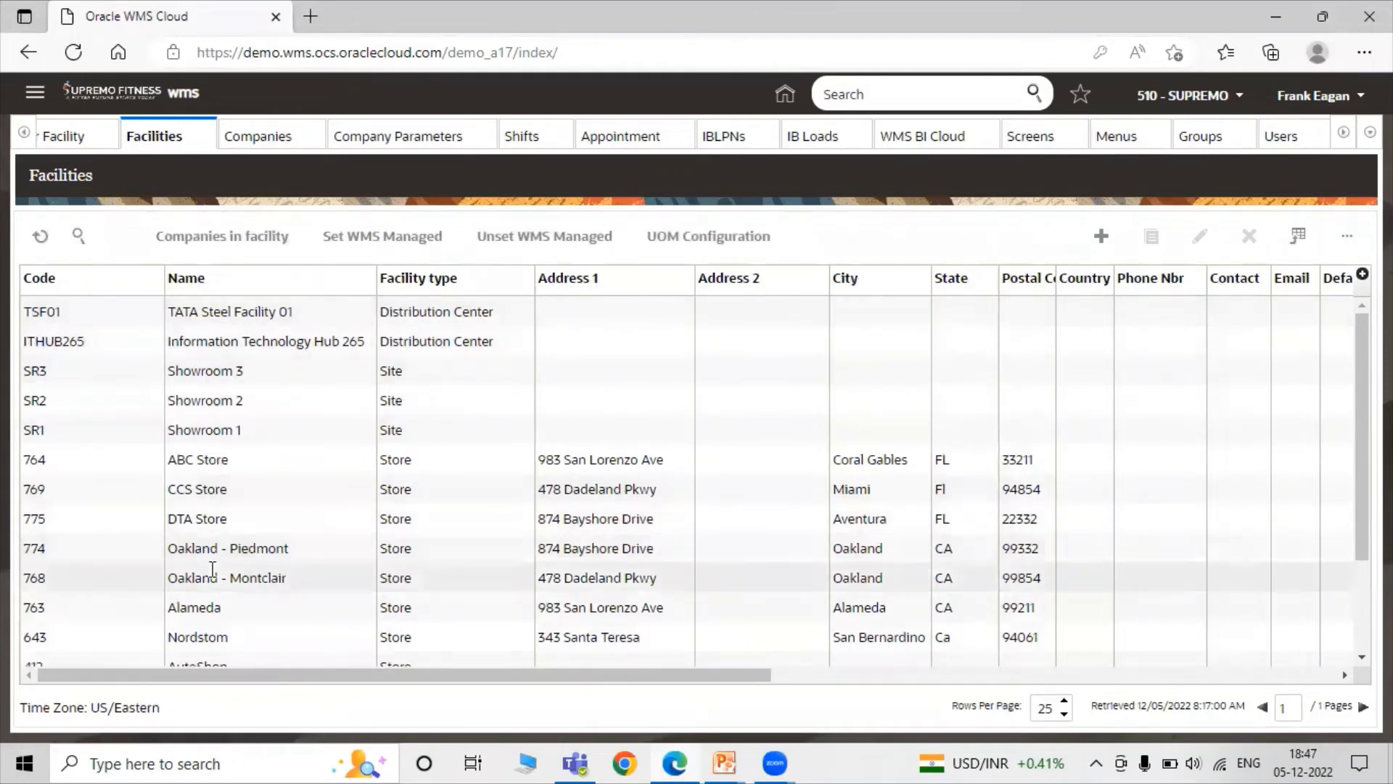
{"action": "left_click_drag", "start_coordinate": [221, 693], "coordinate": [307, 354]}
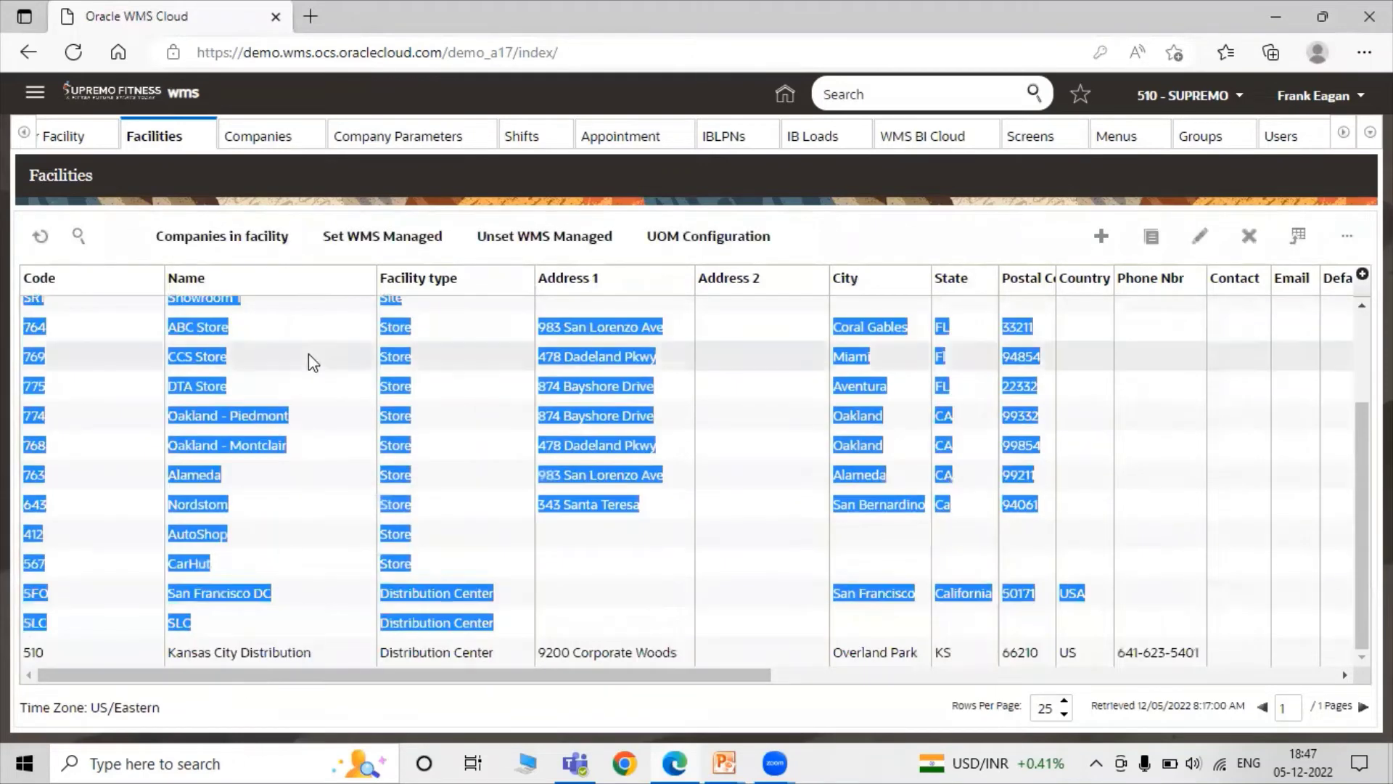
{"action": "left_click", "coordinate": [308, 354]}
{"action": "scroll", "coordinate": [423, 560], "scroll_direction": "up", "scroll_amount": 2}
{"action": "left_click_drag", "start_coordinate": [389, 673], "coordinate": [666, 653]}
{"action": "scroll", "coordinate": [762, 588], "scroll_direction": "right", "scroll_amount": 5}
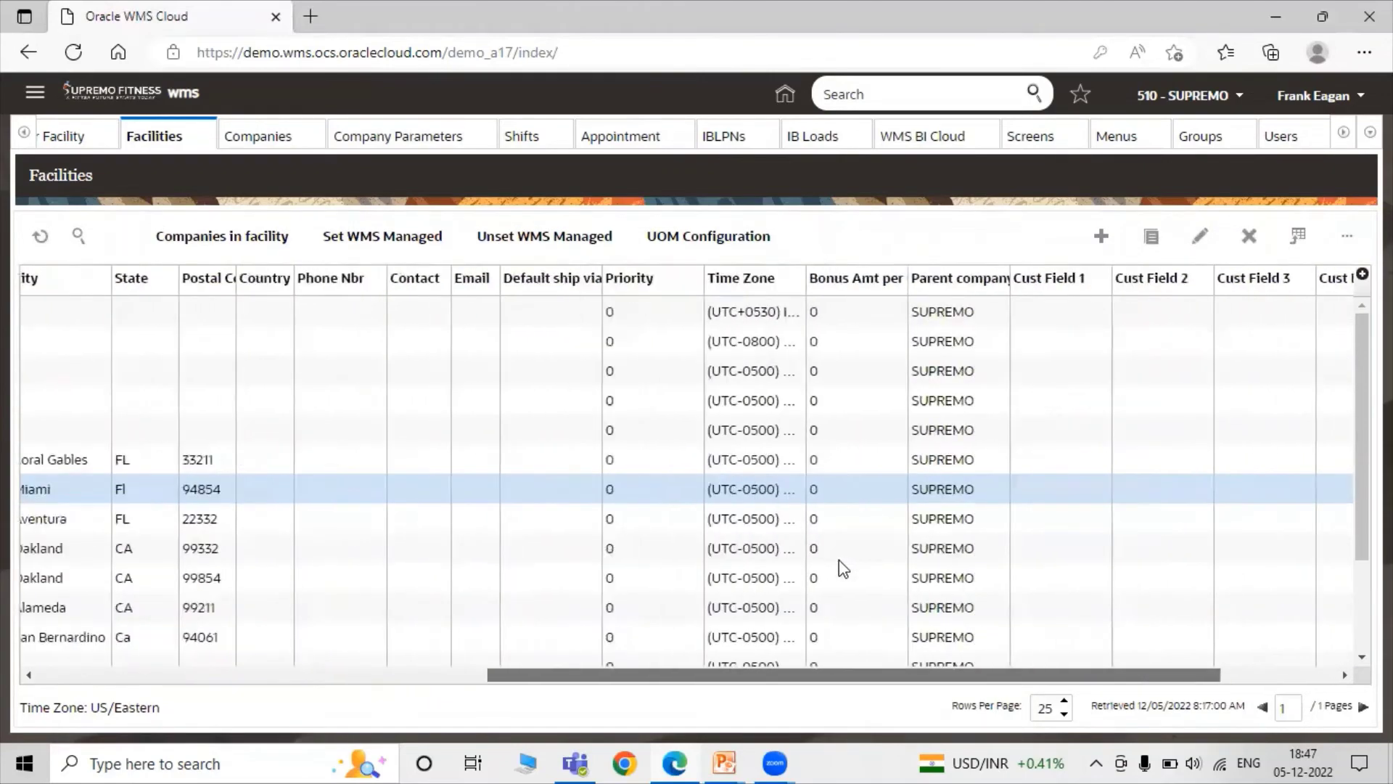
{"action": "scroll", "coordinate": [1100, 516], "scroll_direction": "left", "scroll_amount": 10}
{"action": "scroll", "coordinate": [1038, 580], "scroll_direction": "right", "scroll_amount": 10}
{"action": "scroll", "coordinate": [726, 639], "scroll_direction": "left", "scroll_amount": 10}
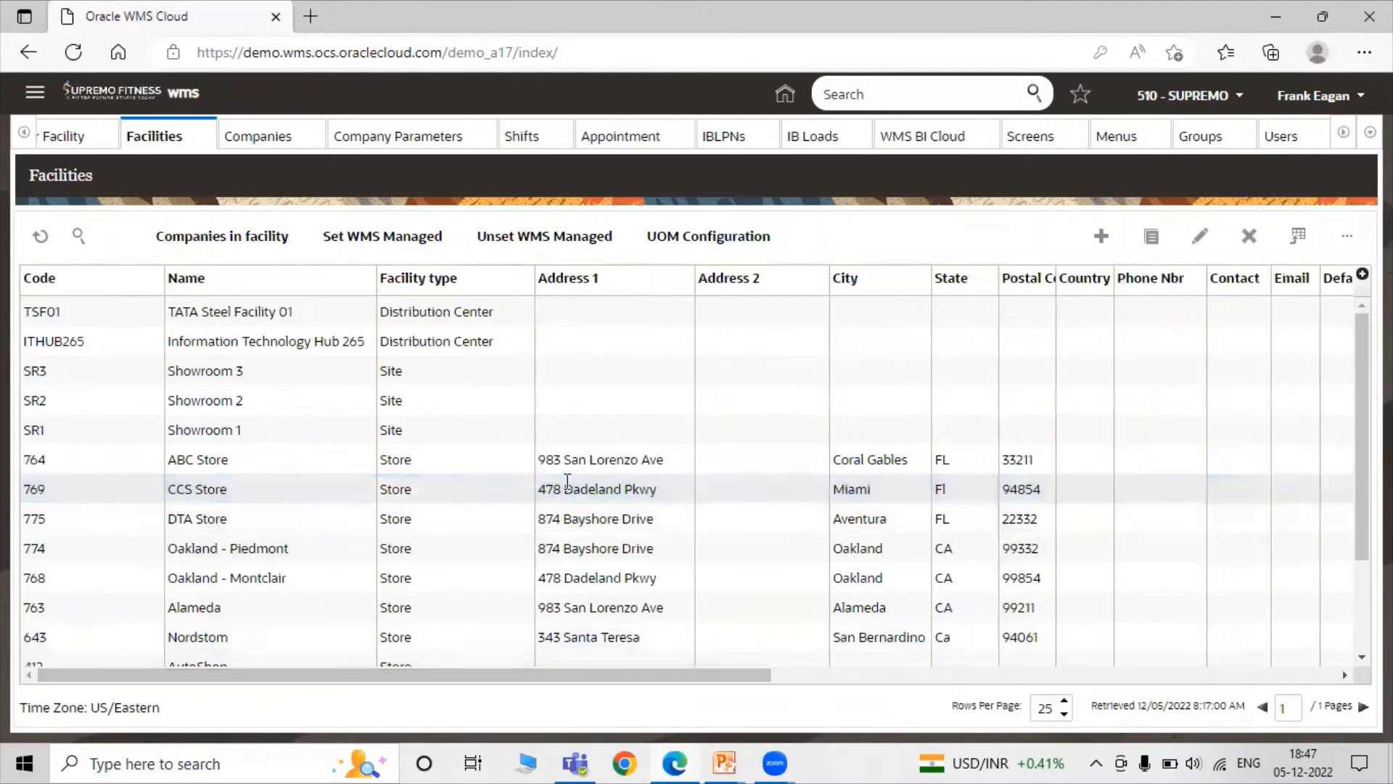
{"action": "left_click", "coordinate": [628, 479]}
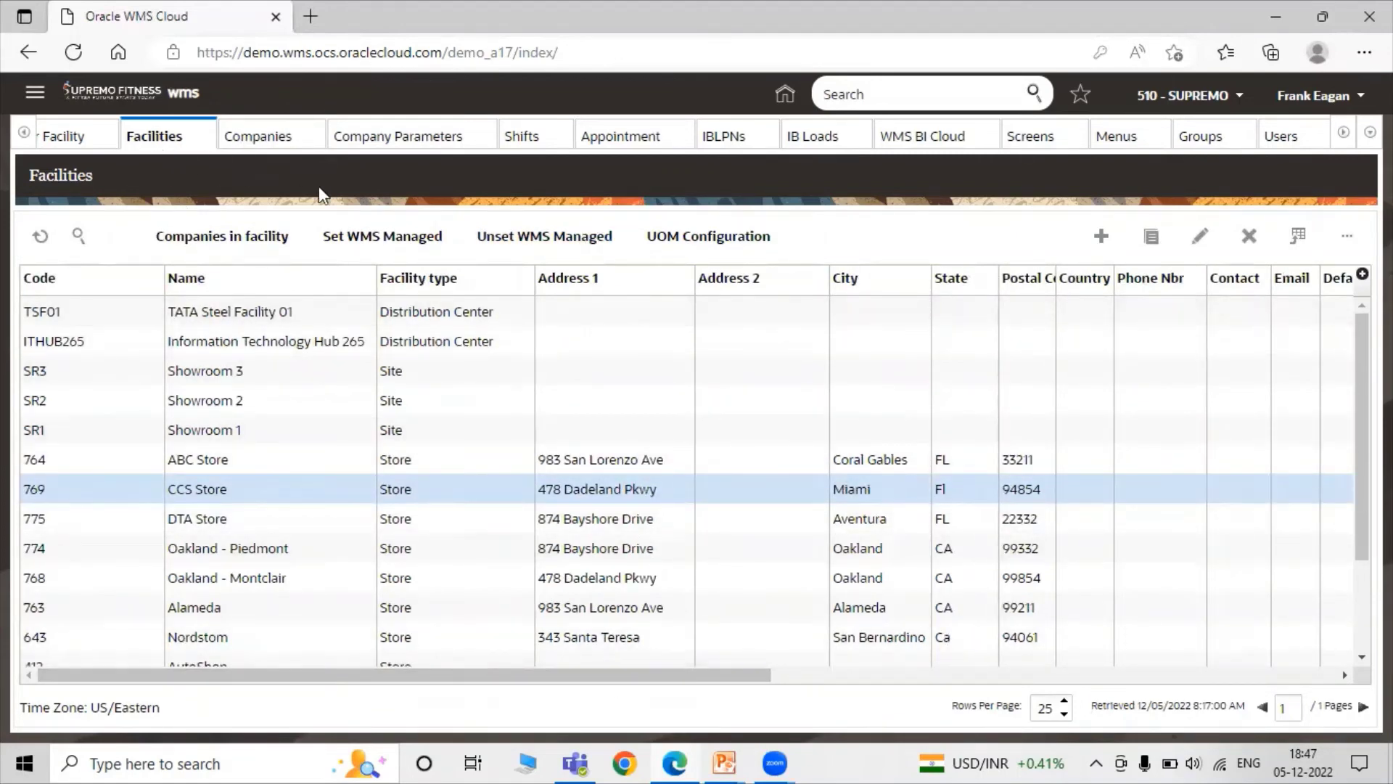
Open the Users screen via a 'Use' search, select the user, and show their eligible facilities.
{"action": "left_click", "coordinate": [882, 97]}
{"action": "type", "text": "Us"}
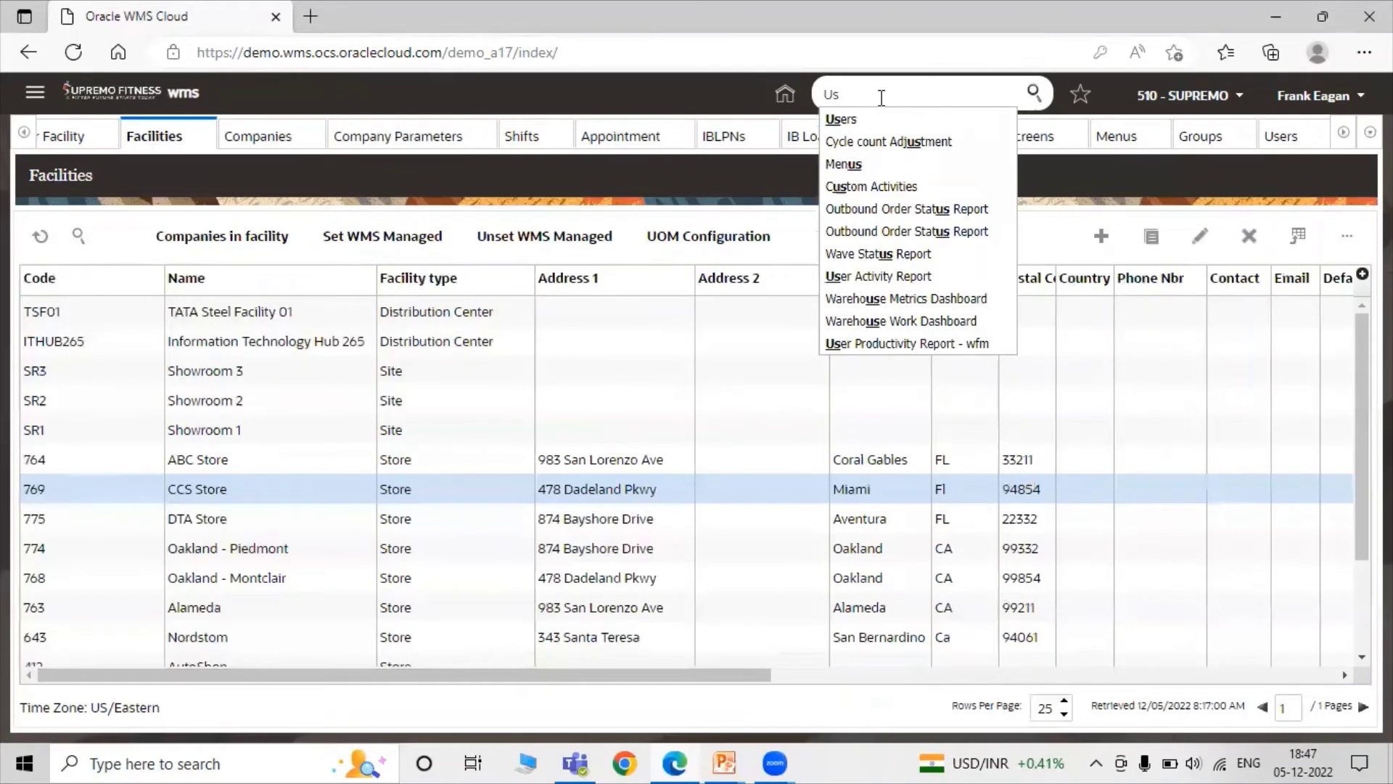
{"action": "type", "text": "er"}
{"action": "left_click", "coordinate": [874, 119]}
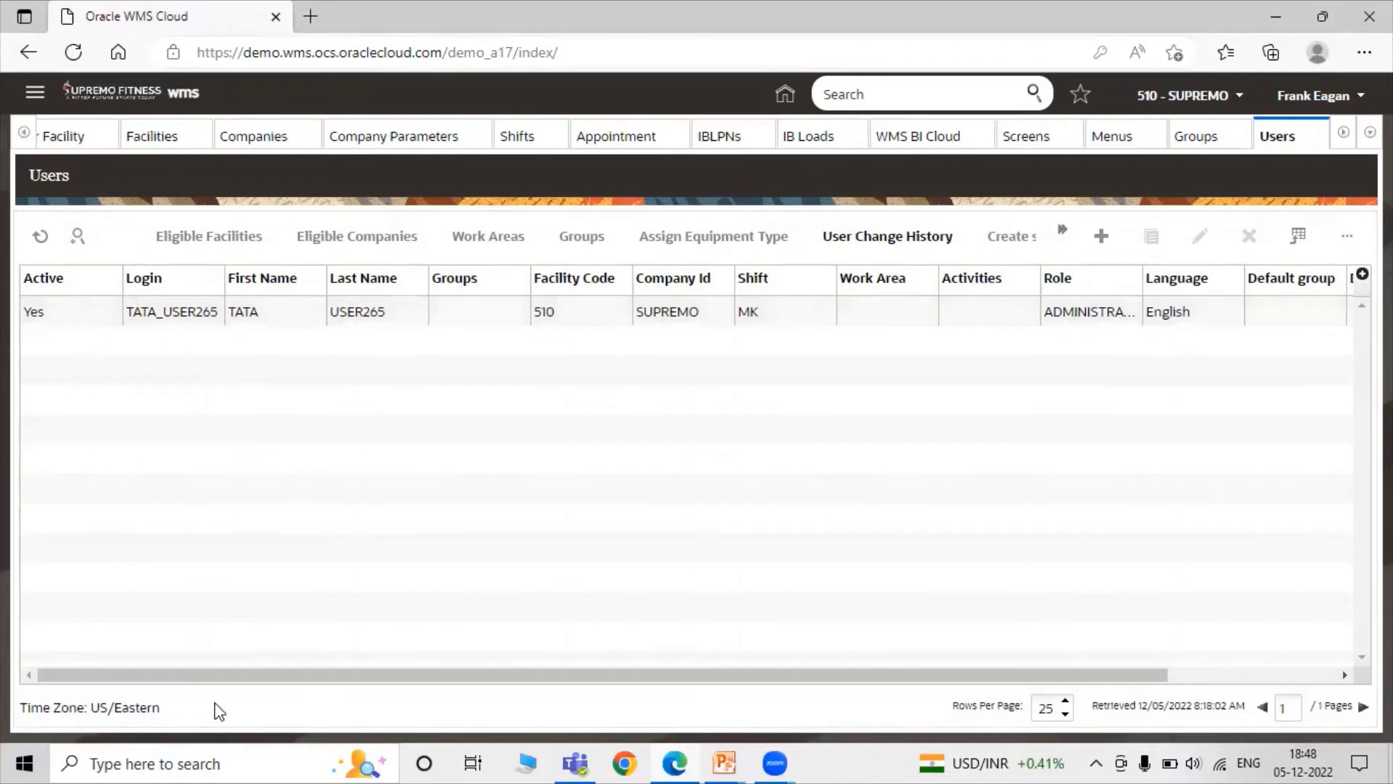
{"action": "left_click", "coordinate": [75, 314]}
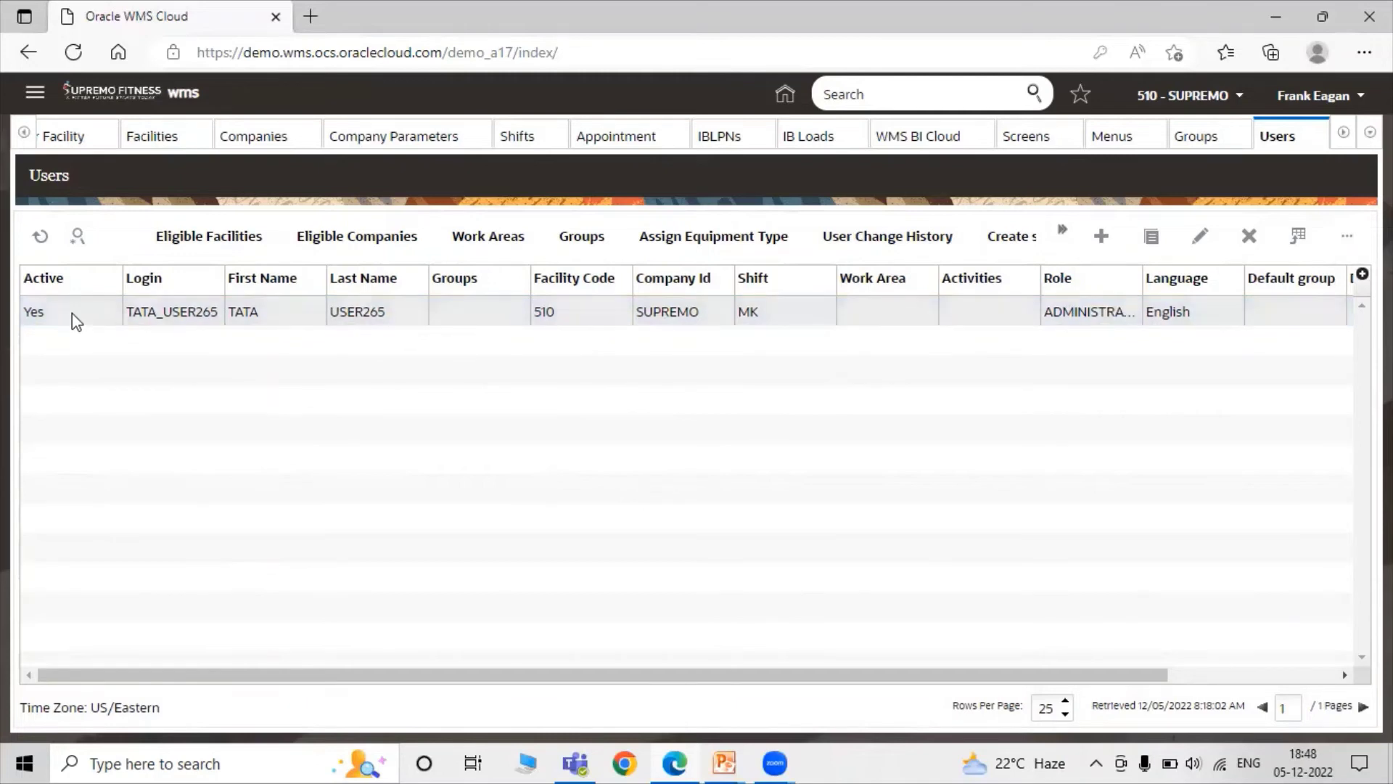
{"action": "left_click", "coordinate": [221, 237]}
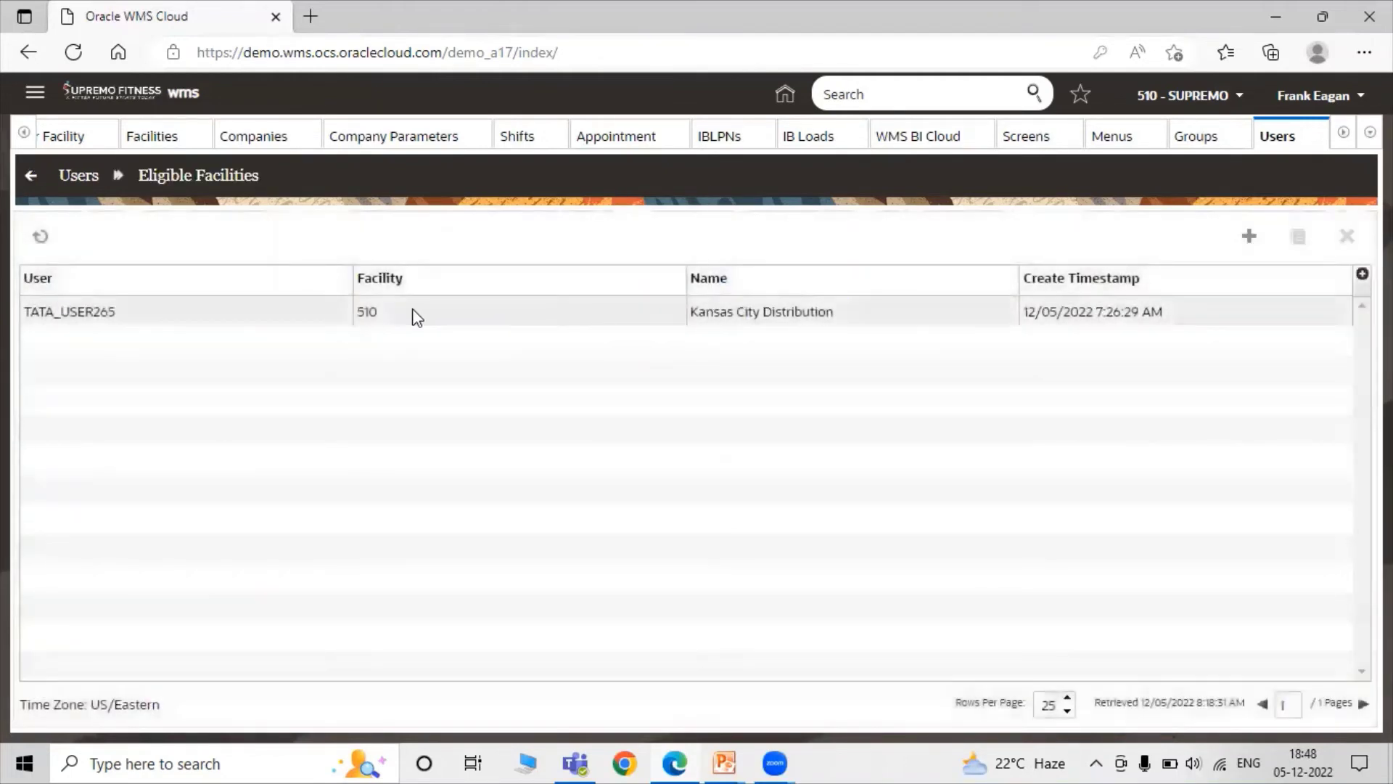
Add TSF01 to the user's eligible facilities, save, and return to the Users list.
{"action": "left_click", "coordinate": [1246, 237]}
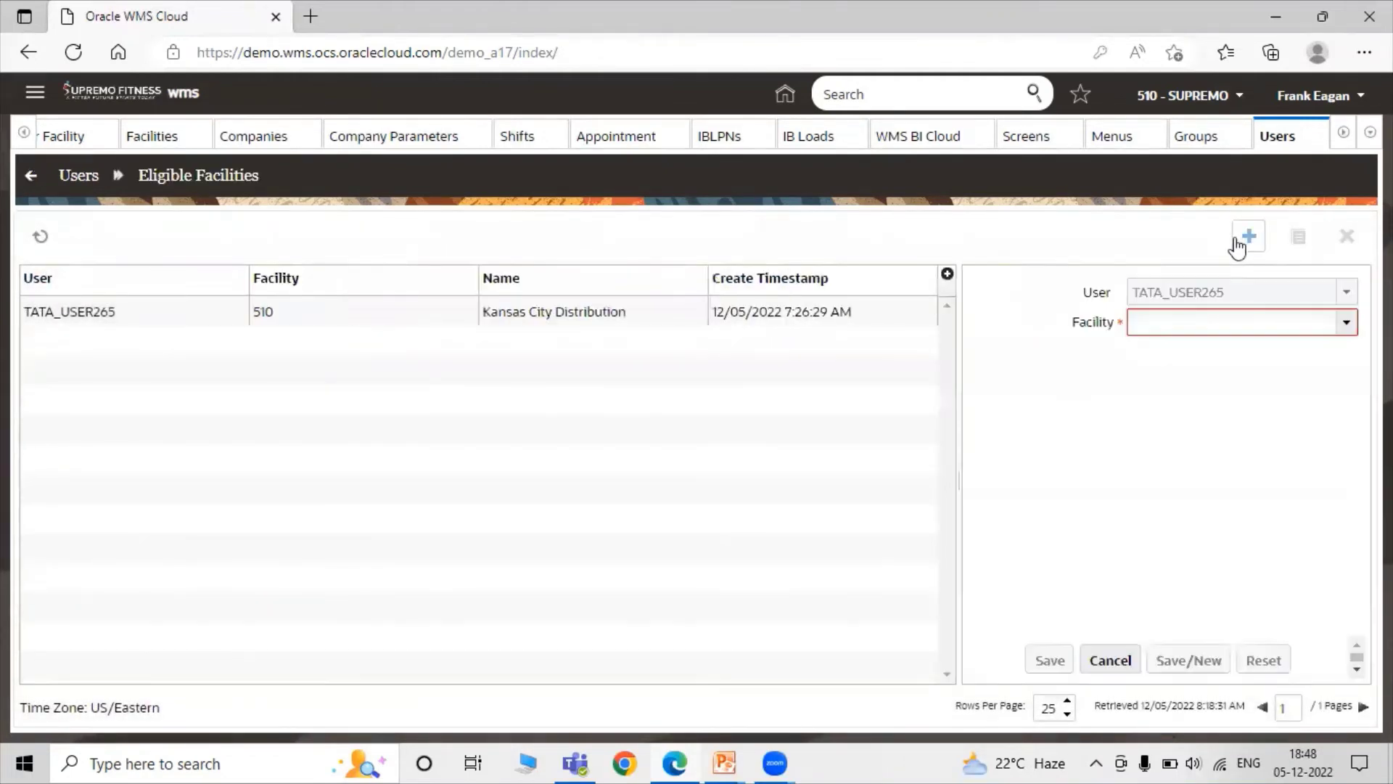
{"action": "left_click", "coordinate": [1346, 322]}
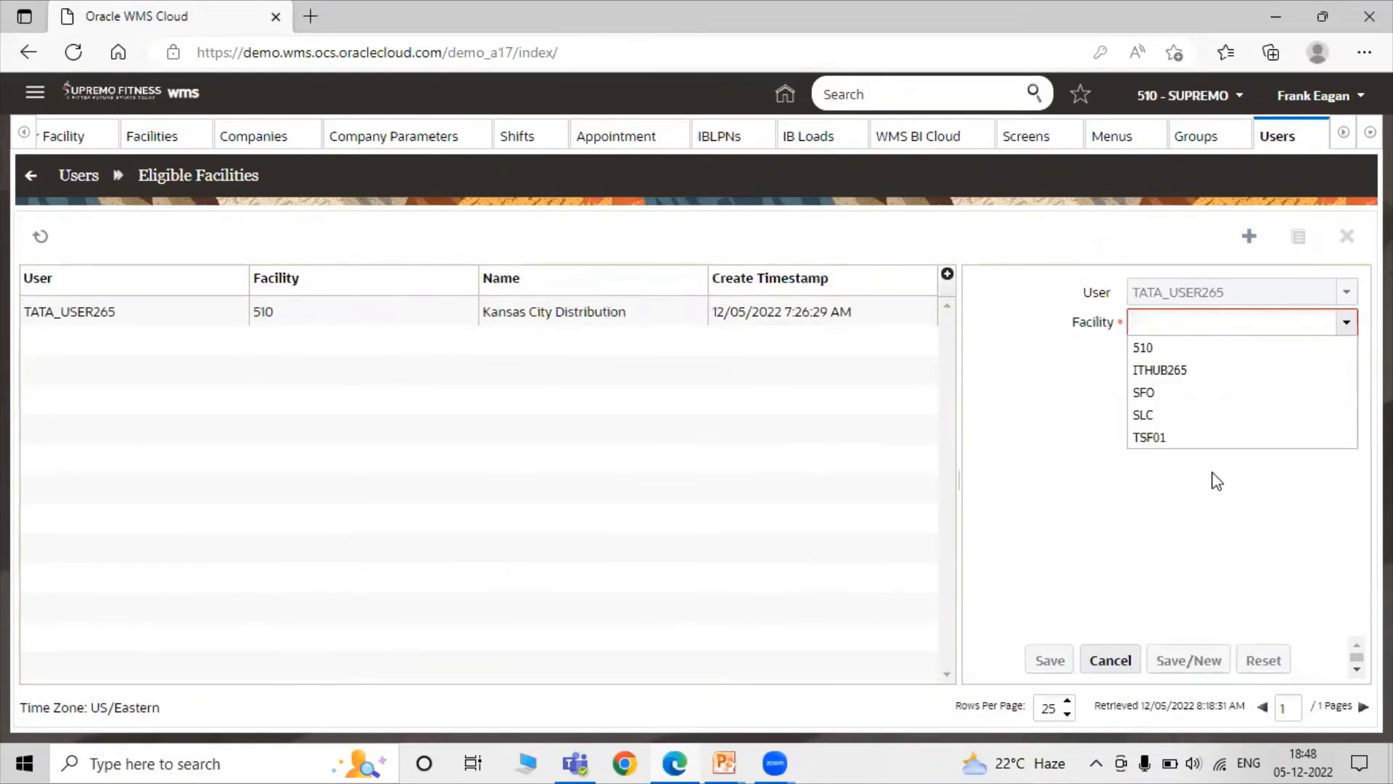
{"action": "left_click", "coordinate": [1178, 439]}
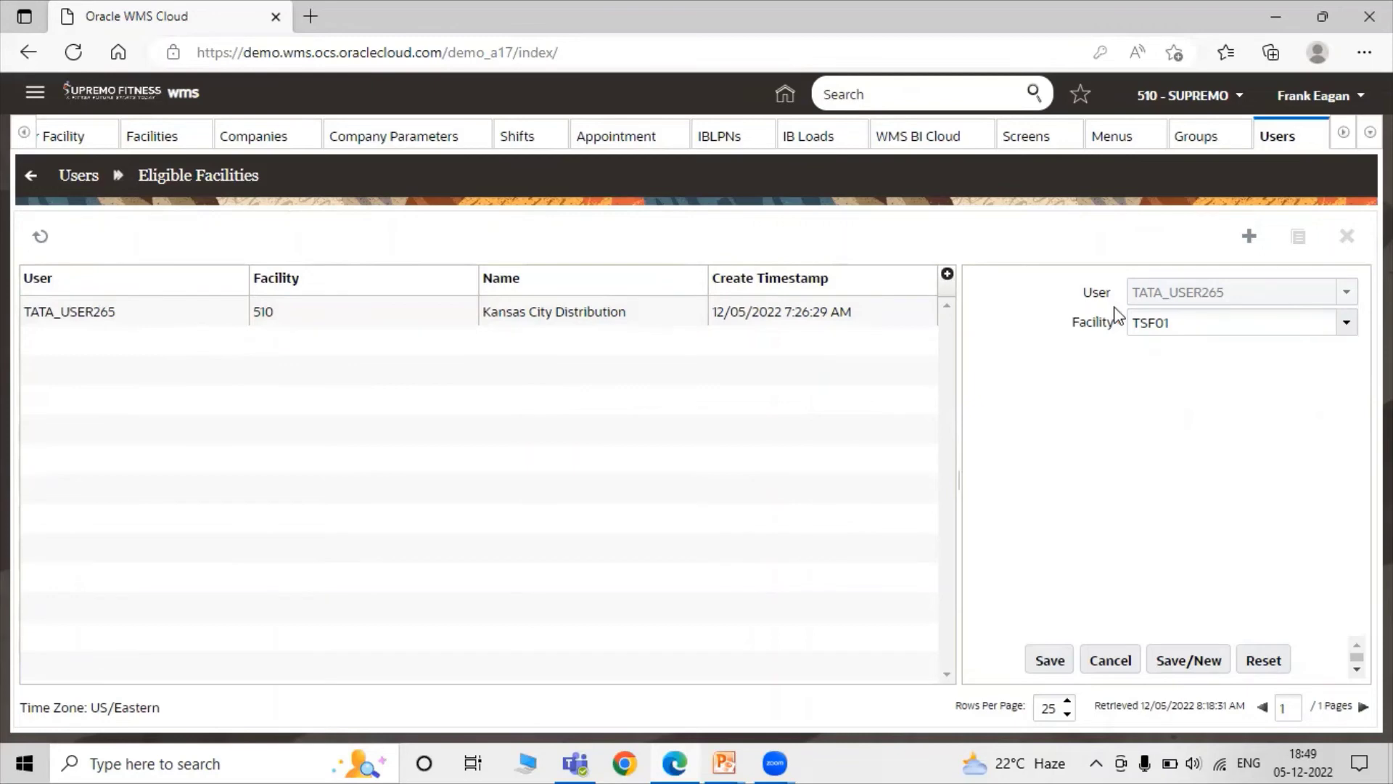
{"action": "left_click", "coordinate": [1047, 662]}
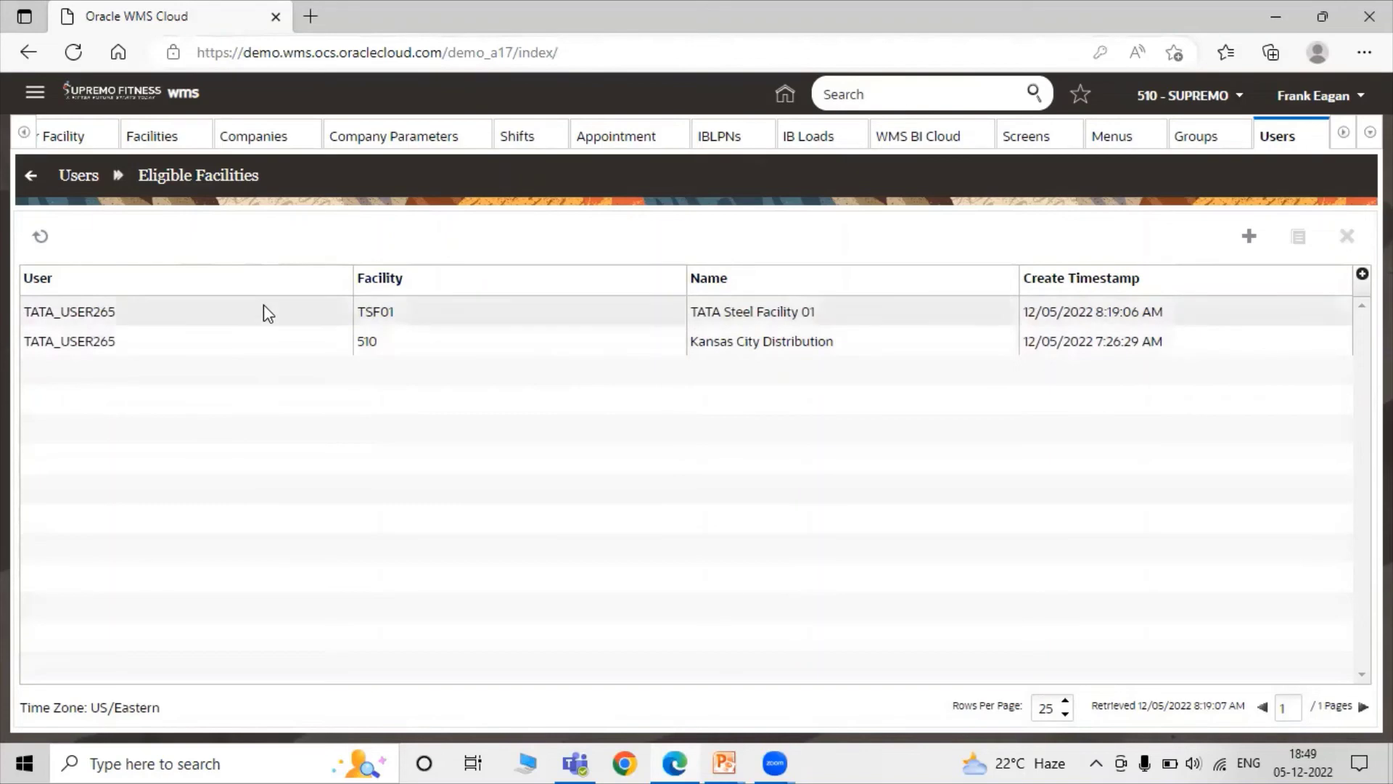
{"action": "left_click", "coordinate": [89, 174]}
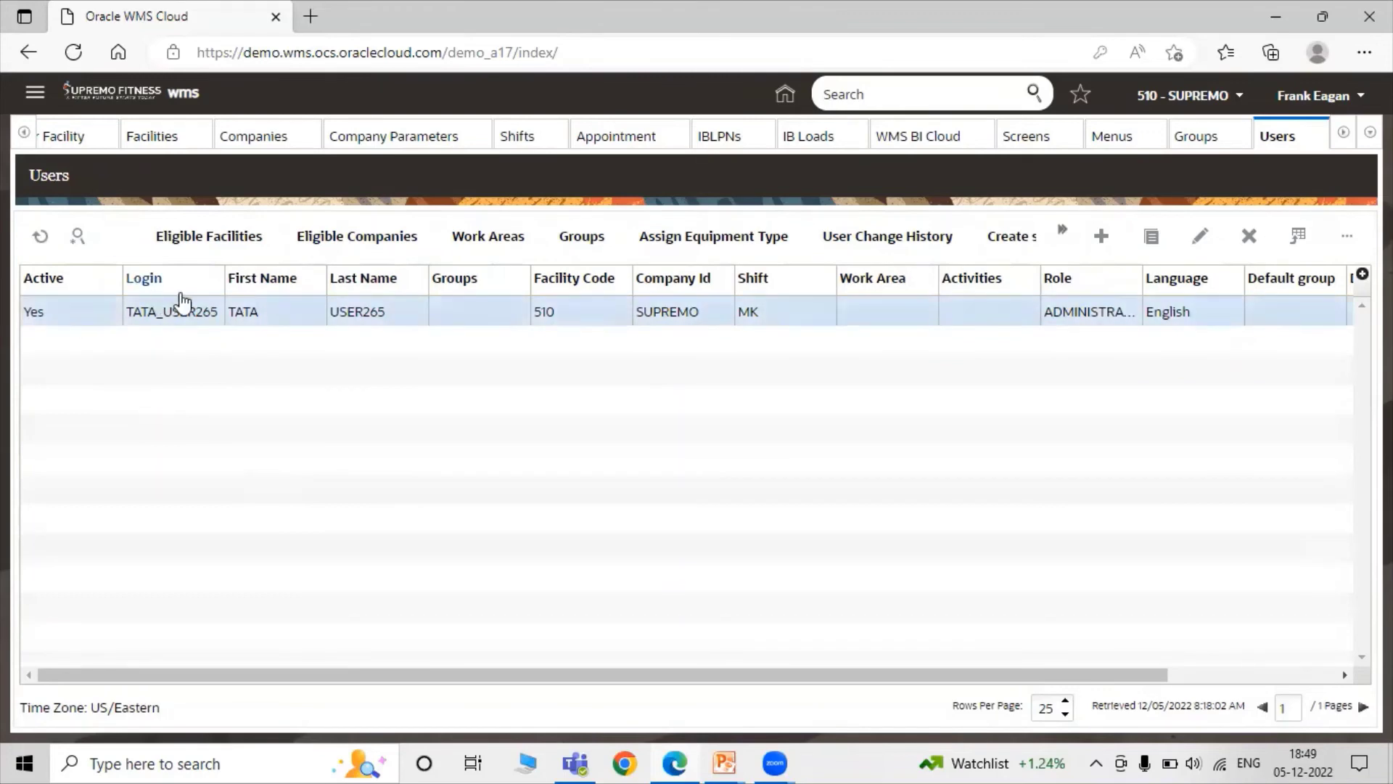
Add TATA_STEEL to the user's eligible companies, save, and return to the Users list.
{"action": "left_click", "coordinate": [356, 235]}
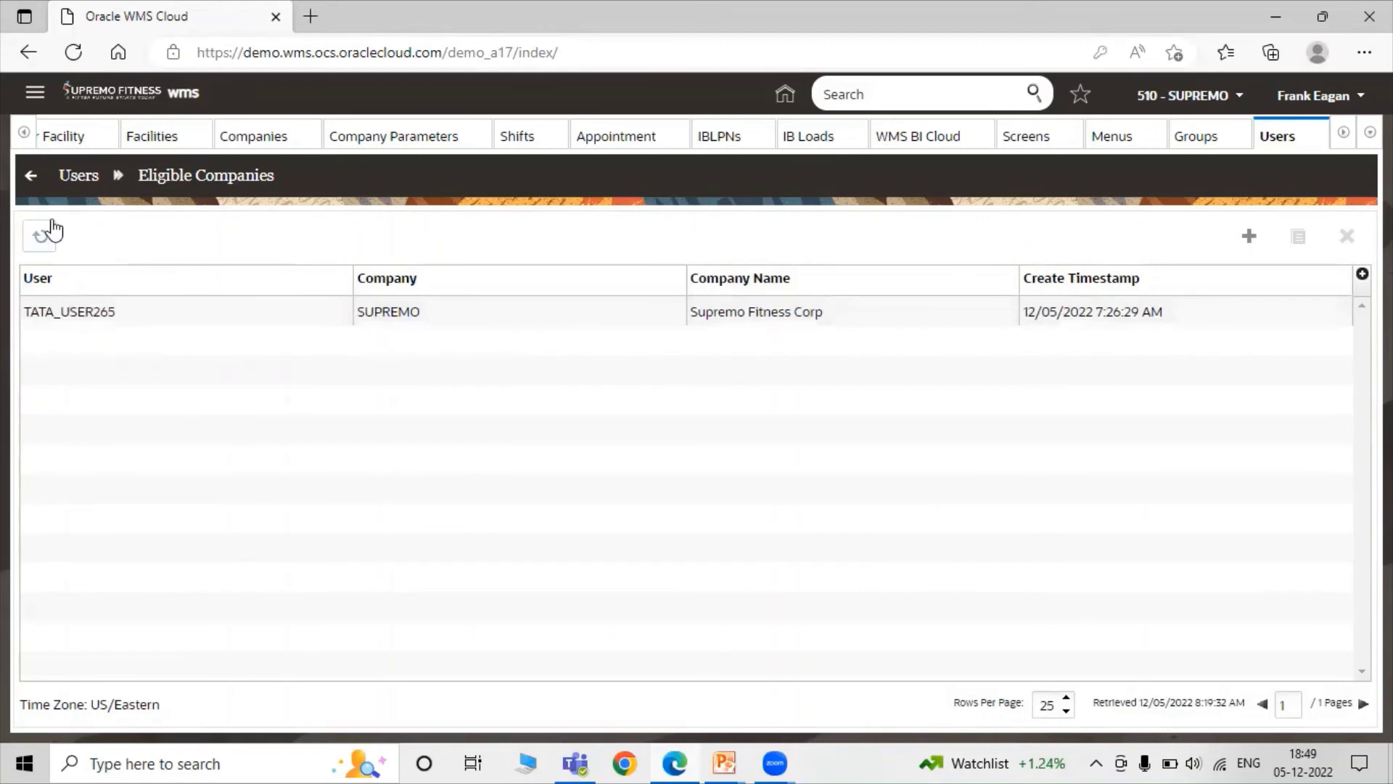
{"action": "left_click", "coordinate": [1246, 239]}
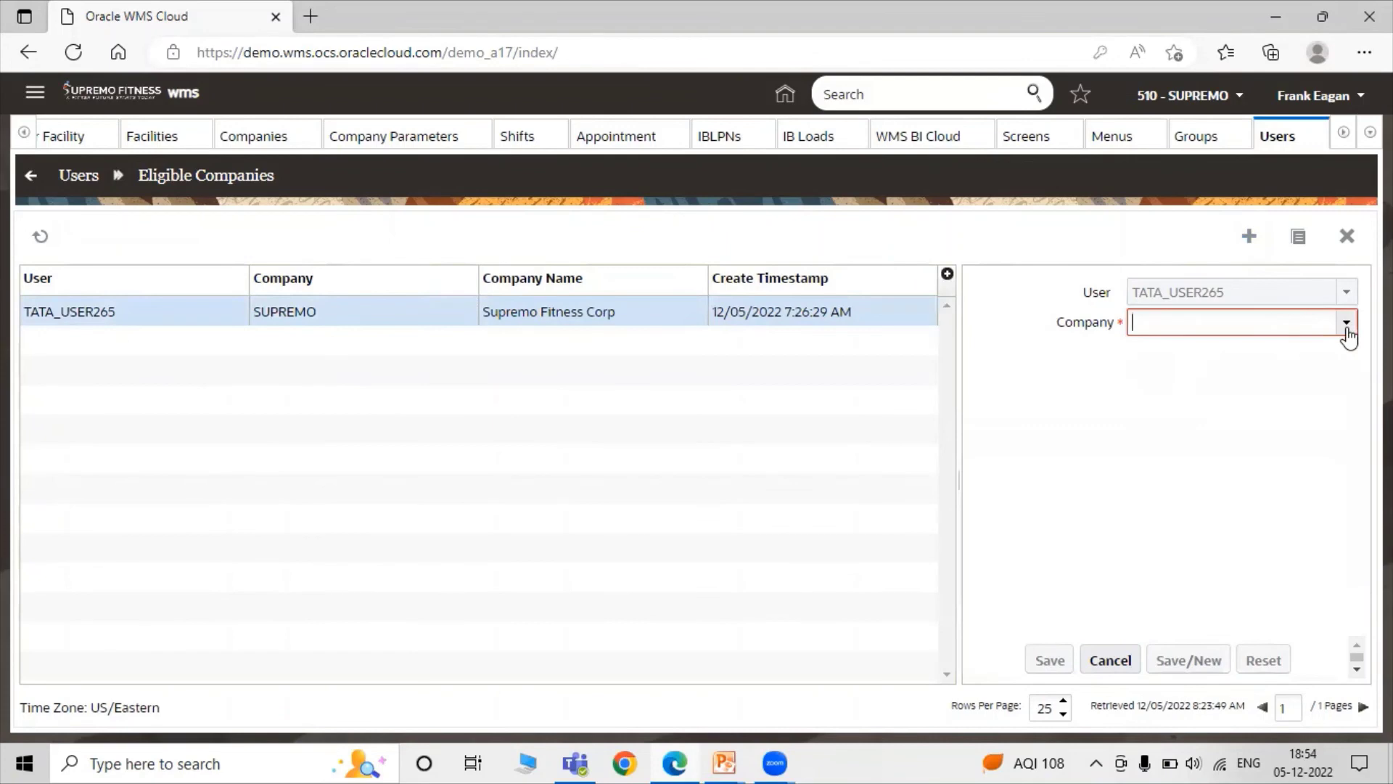
{"action": "left_click", "coordinate": [1346, 325]}
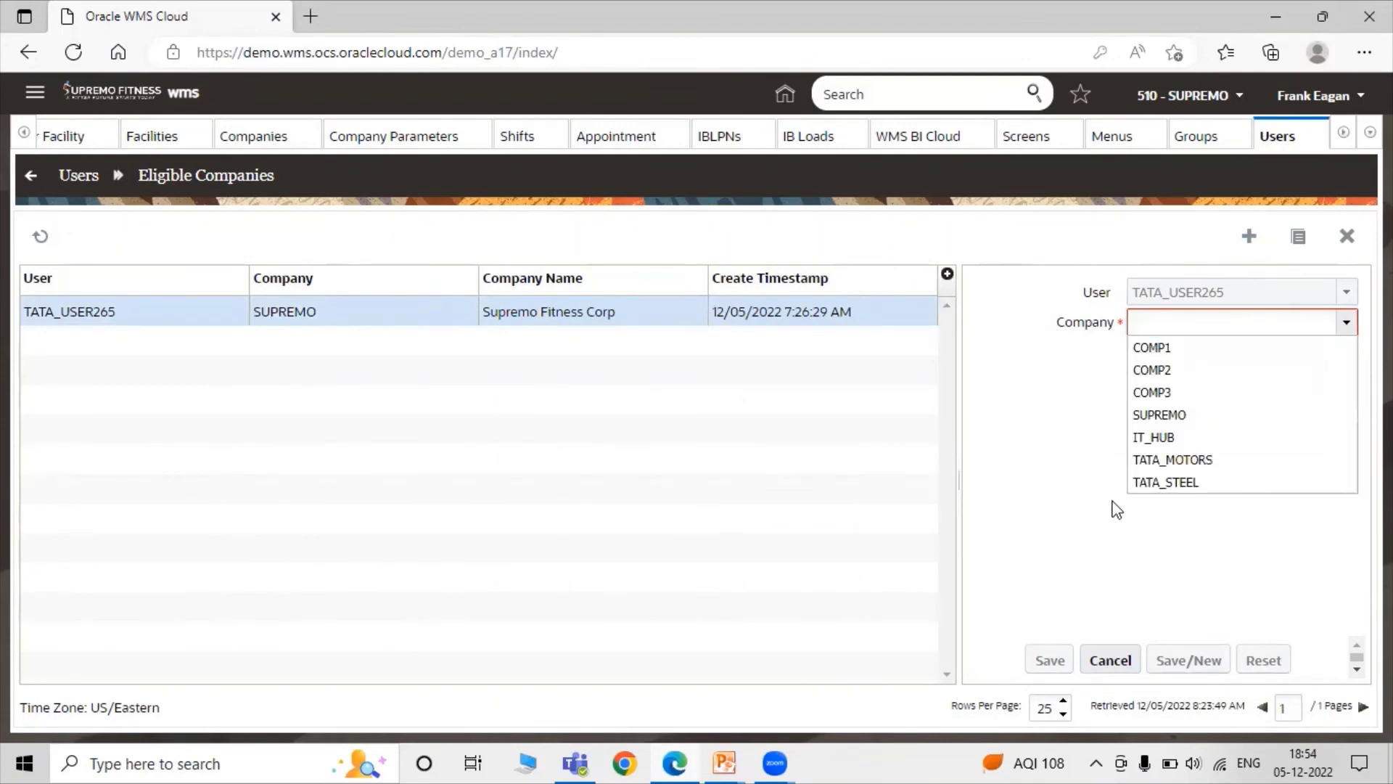
{"action": "left_click", "coordinate": [1161, 483]}
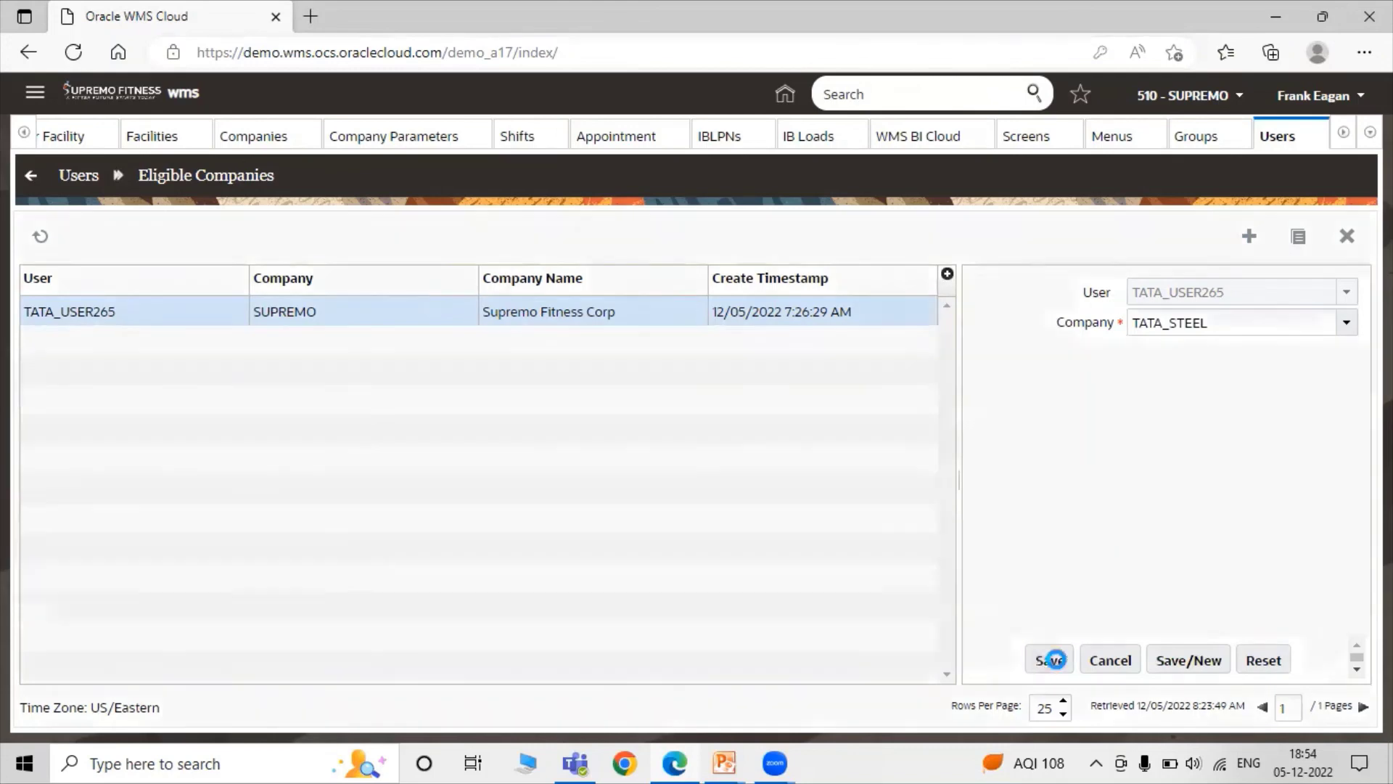
{"action": "left_click", "coordinate": [1048, 659]}
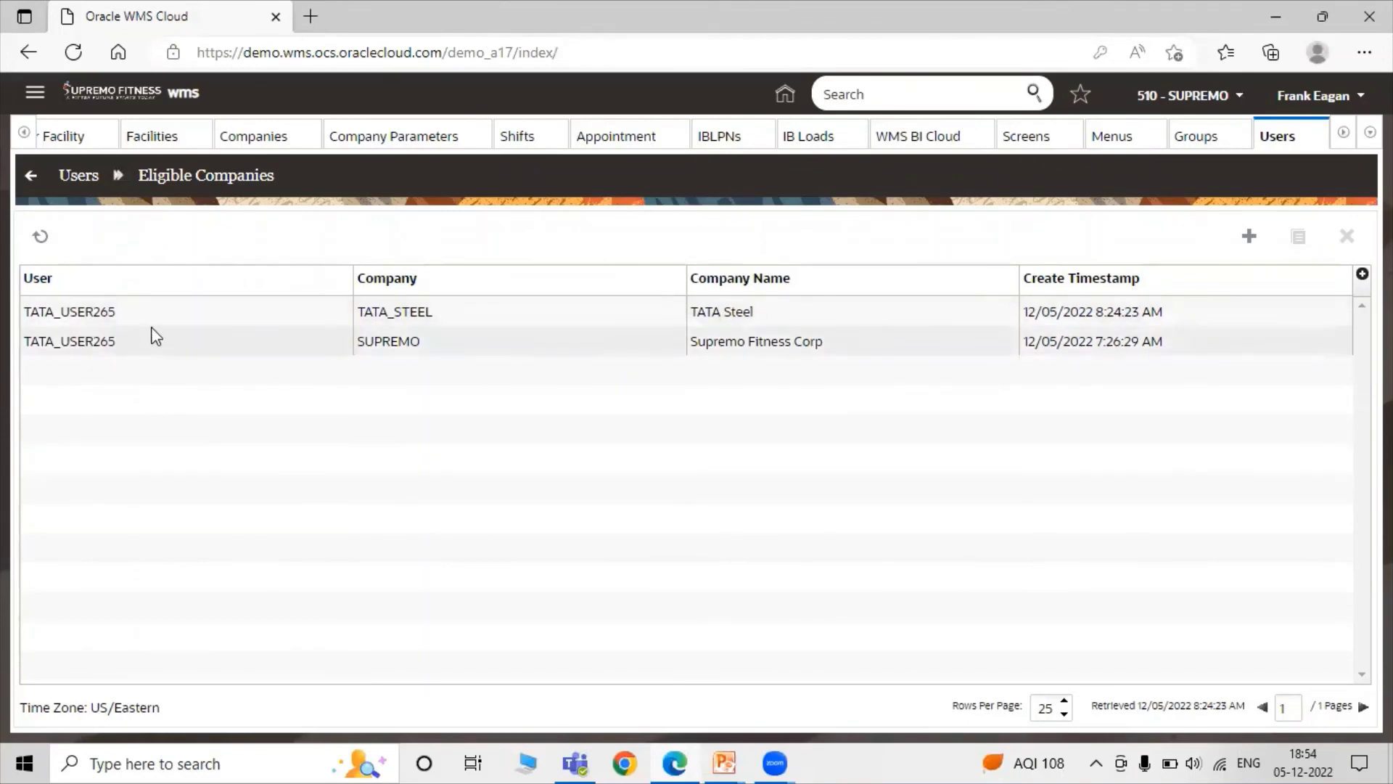
{"action": "left_click", "coordinate": [72, 175]}
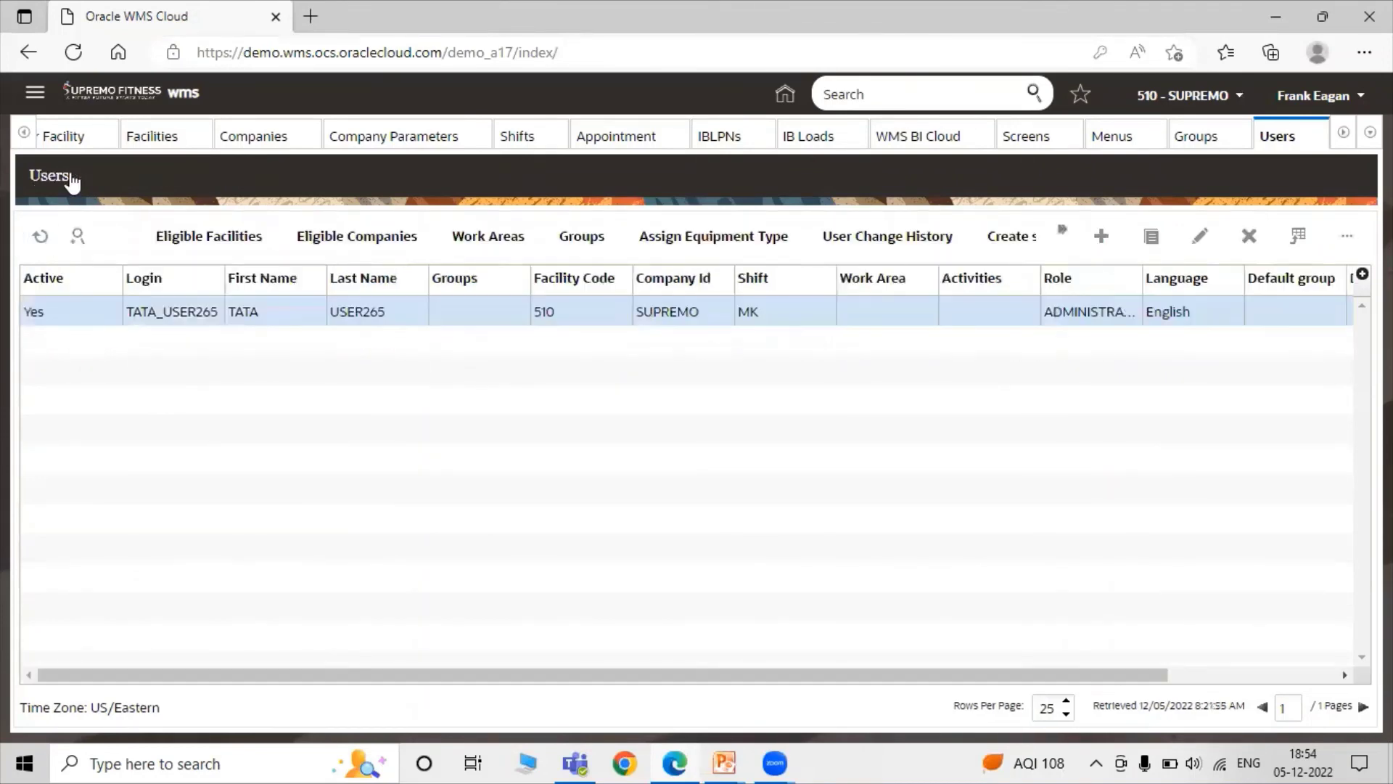